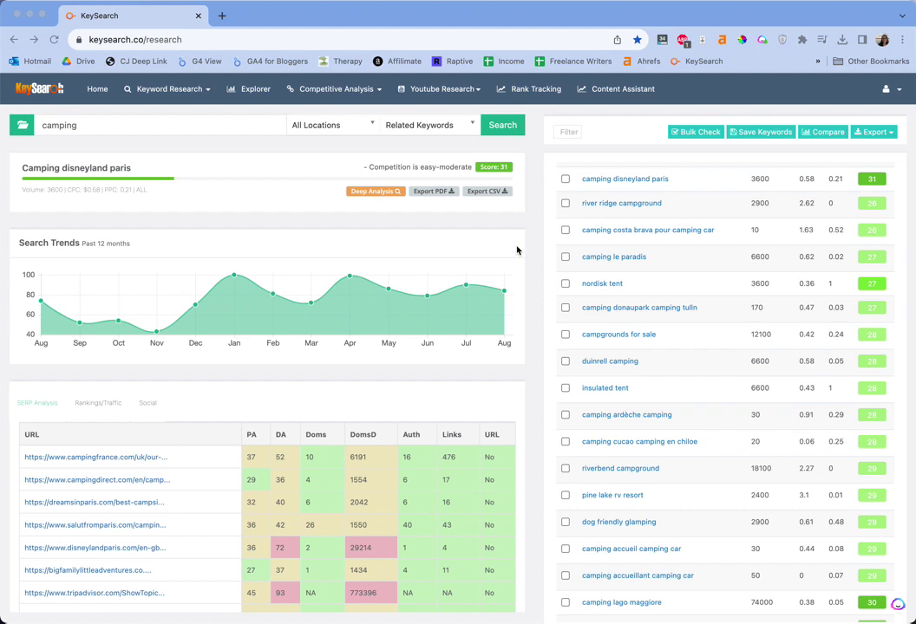
Step: Select the 'Camping disneyland paris' keyword text in the KeySearch results
{"action": "left_click_drag", "start_coordinate": [19, 167], "coordinate": [167, 172]}
{"action": "key", "text": "super+c"}
Step: Search Google for 'Camping disneyland paris' in a new tab
{"action": "key", "text": "super+t"}
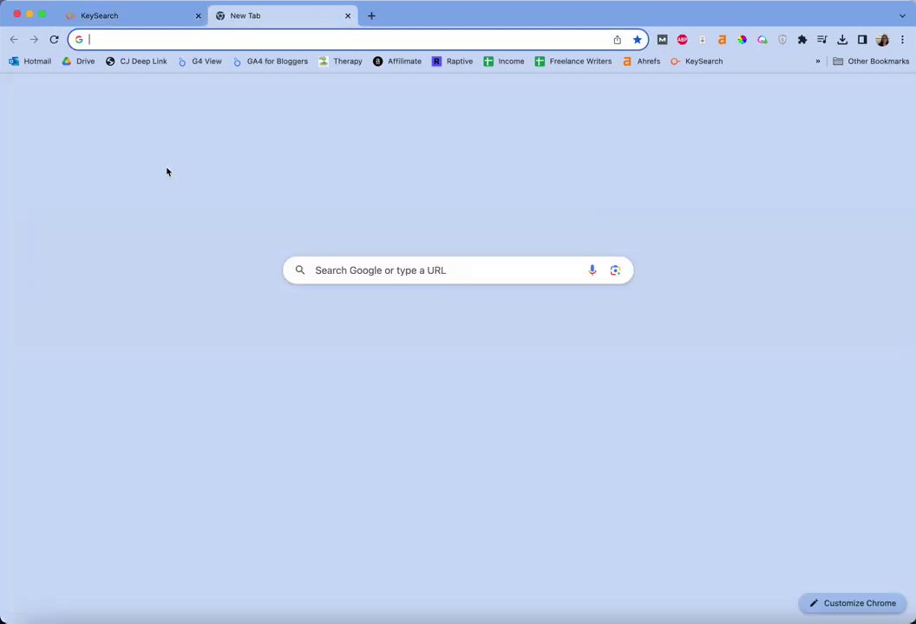
{"action": "key", "text": "super+v"}
{"action": "key", "text": "Return"}
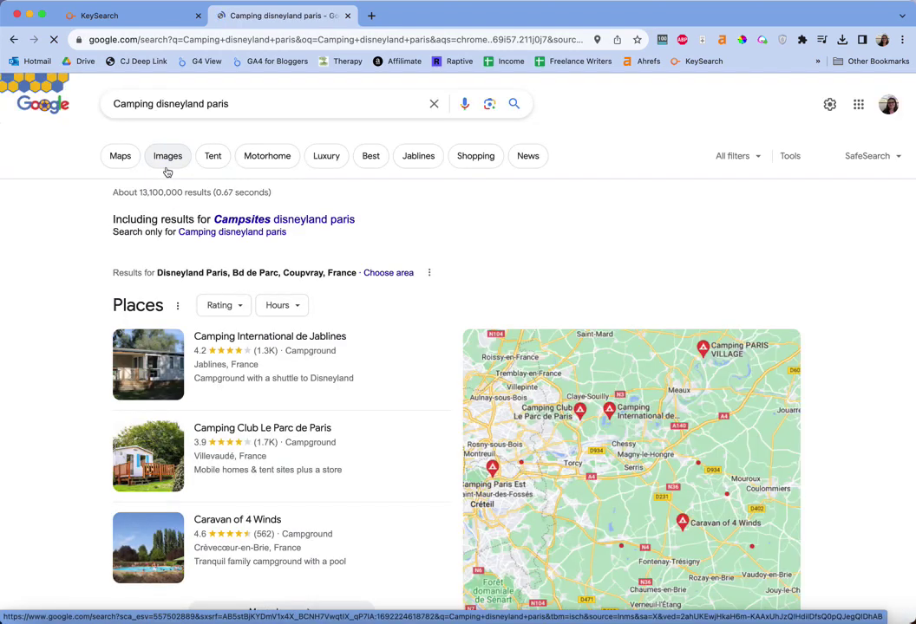
Step: Open the Camping Direct result 'Campsites near Disneyland Paris' from the search results
{"action": "scroll", "coordinate": [205, 153], "scroll_direction": "down", "scroll_amount": 6}
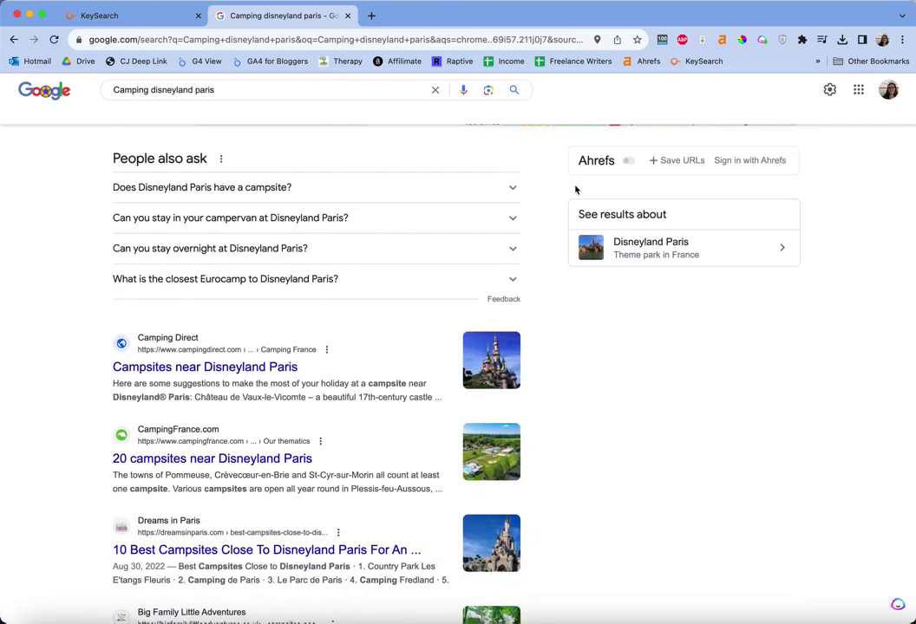
{"action": "scroll", "coordinate": [560, 310], "scroll_direction": "down", "scroll_amount": 3}
{"action": "scroll", "coordinate": [559, 313], "scroll_direction": "down", "scroll_amount": 1}
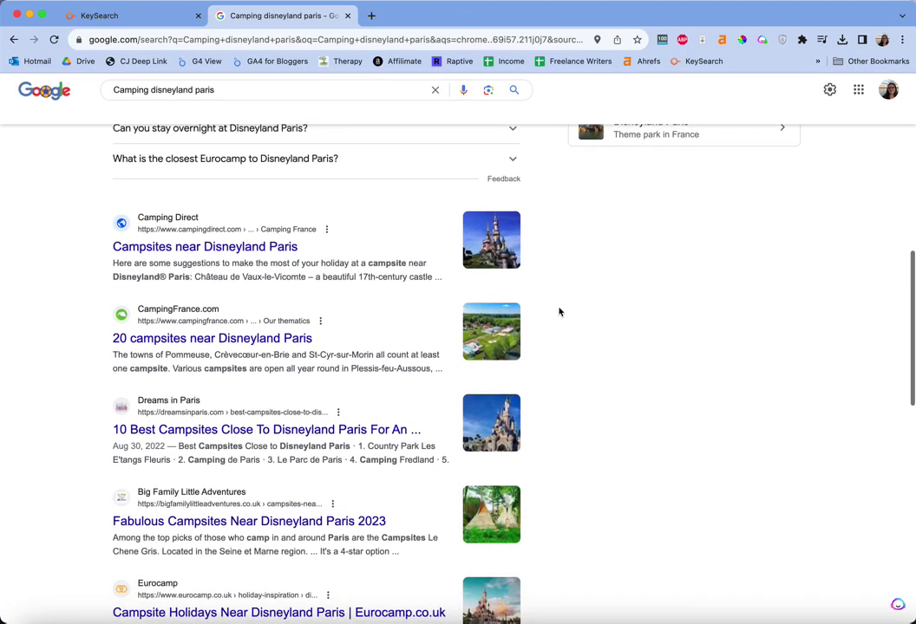
{"action": "scroll", "coordinate": [559, 312], "scroll_direction": "down", "scroll_amount": 2}
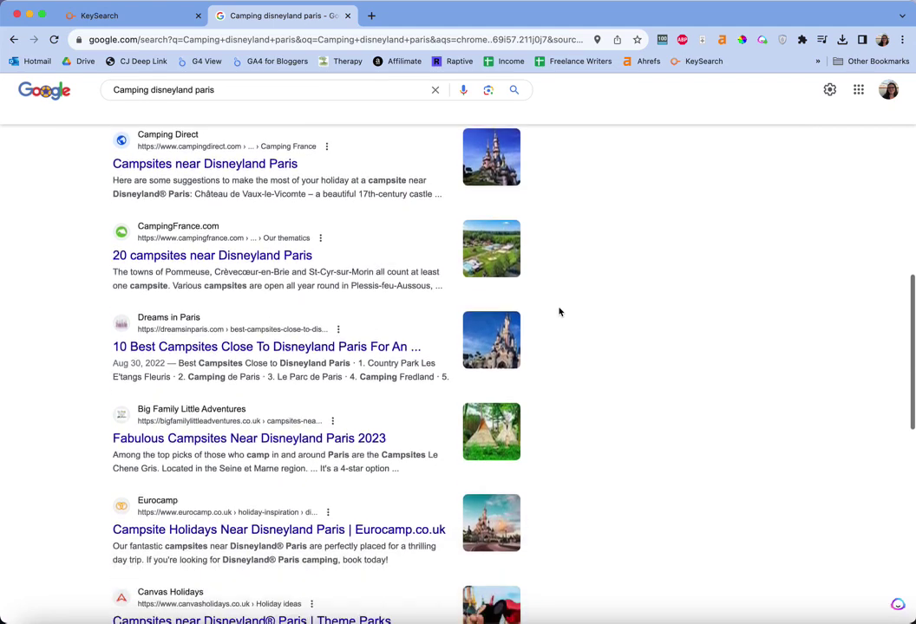
{"action": "scroll", "coordinate": [559, 313], "scroll_direction": "up", "scroll_amount": 1}
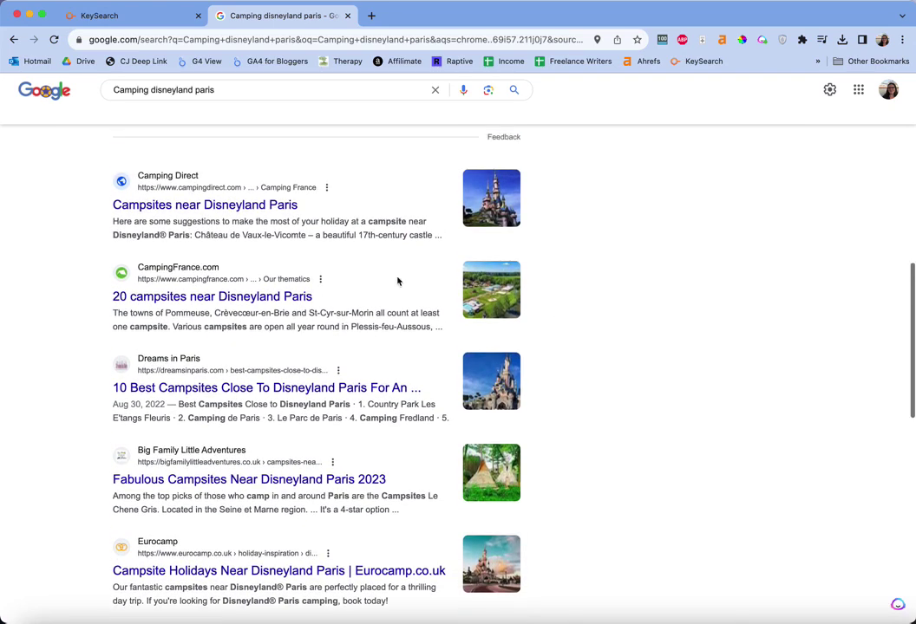
{"action": "left_click", "coordinate": [242, 206]}
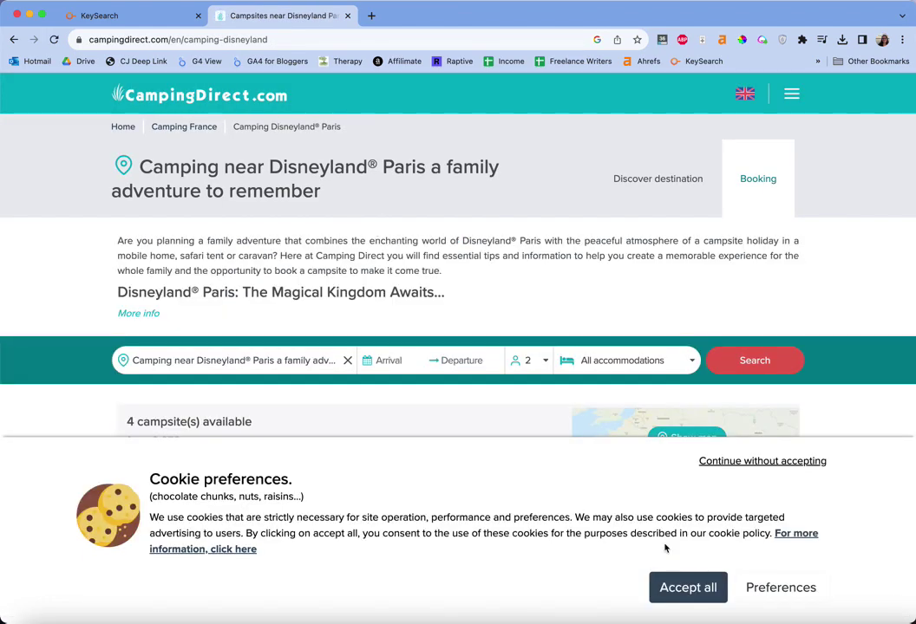
Step: Accept the site's cookies and run the Ahrefs toolbar analysis on the Camping Direct page
{"action": "left_click", "coordinate": [684, 587]}
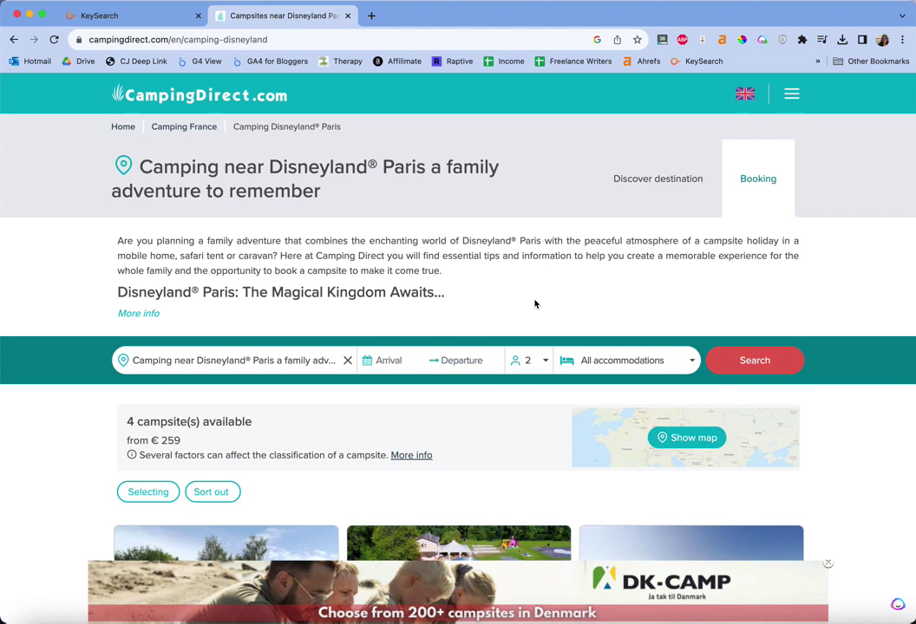
{"action": "left_click", "coordinate": [722, 41]}
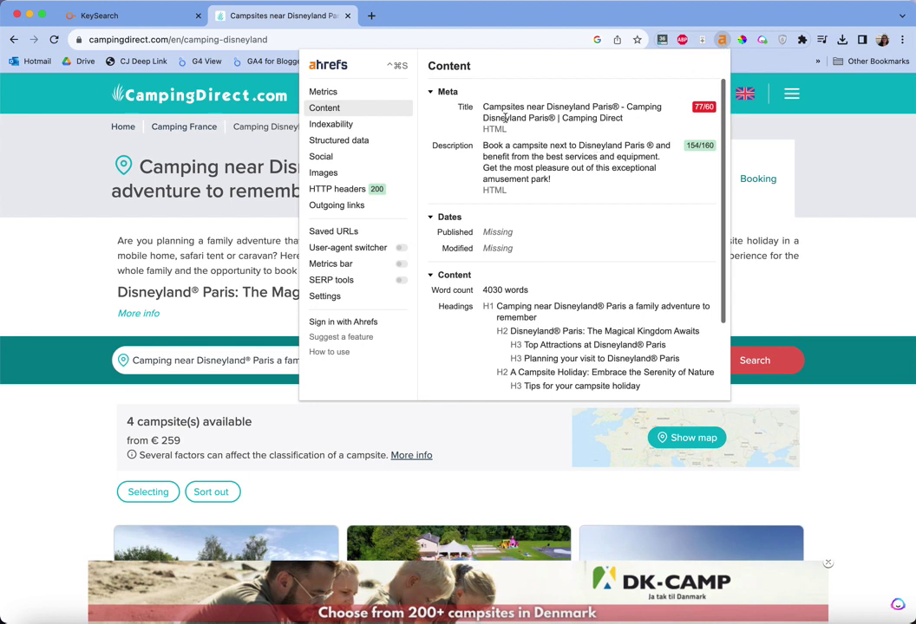
{"action": "left_click_drag", "start_coordinate": [483, 107], "coordinate": [633, 125]}
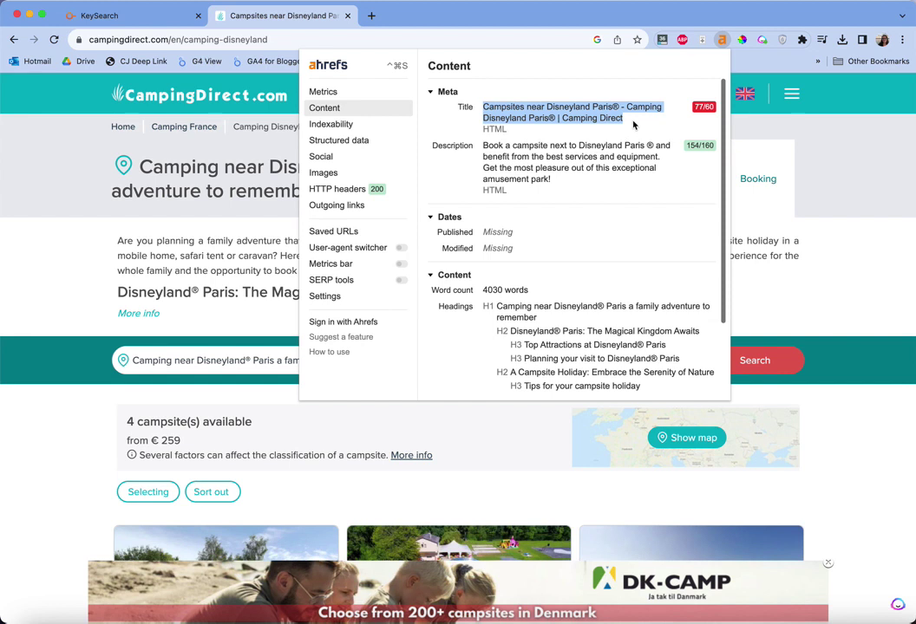
{"action": "left_click", "coordinate": [633, 125]}
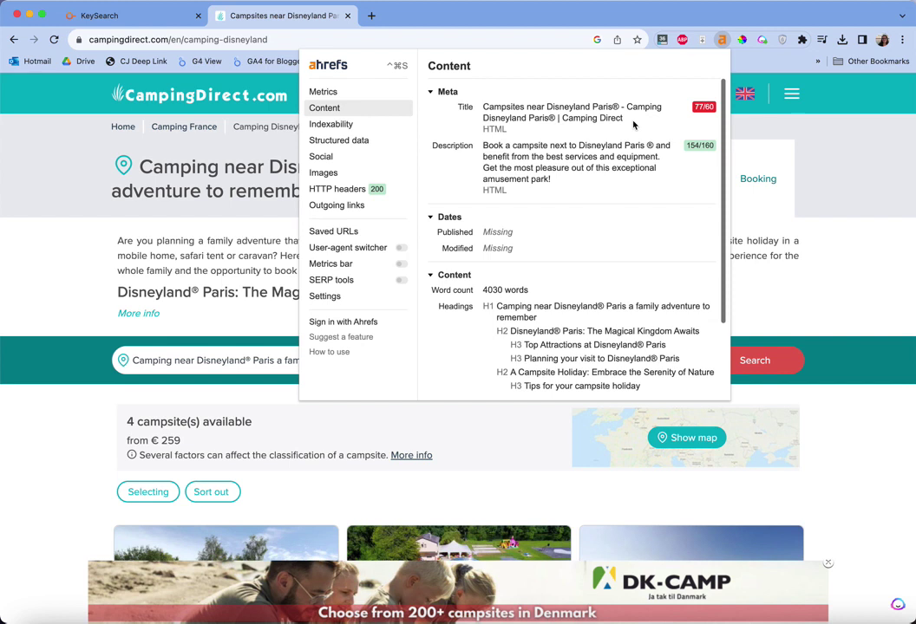
{"action": "triple_click", "coordinate": [605, 162]}
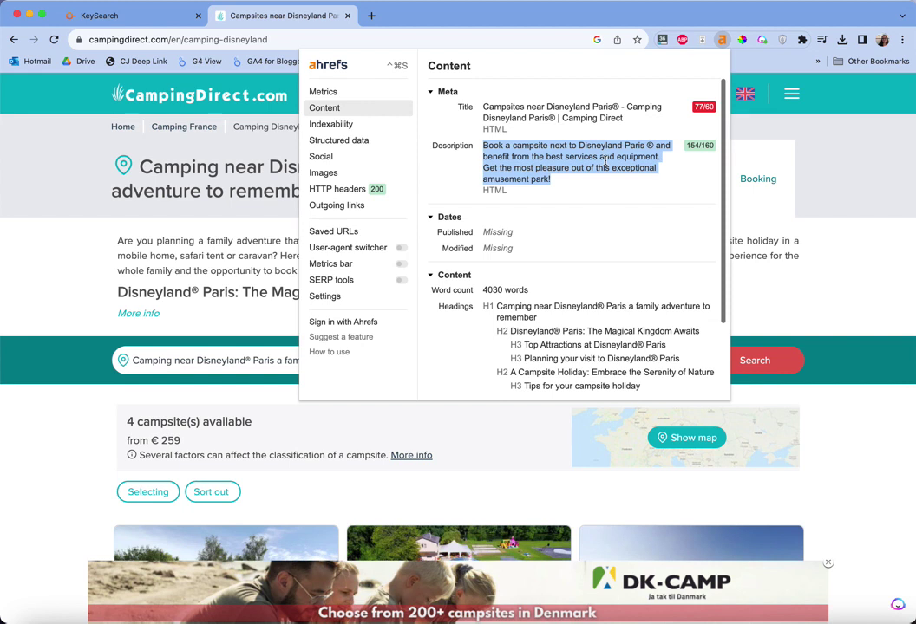
{"action": "scroll", "coordinate": [604, 162], "scroll_direction": "down", "scroll_amount": 1}
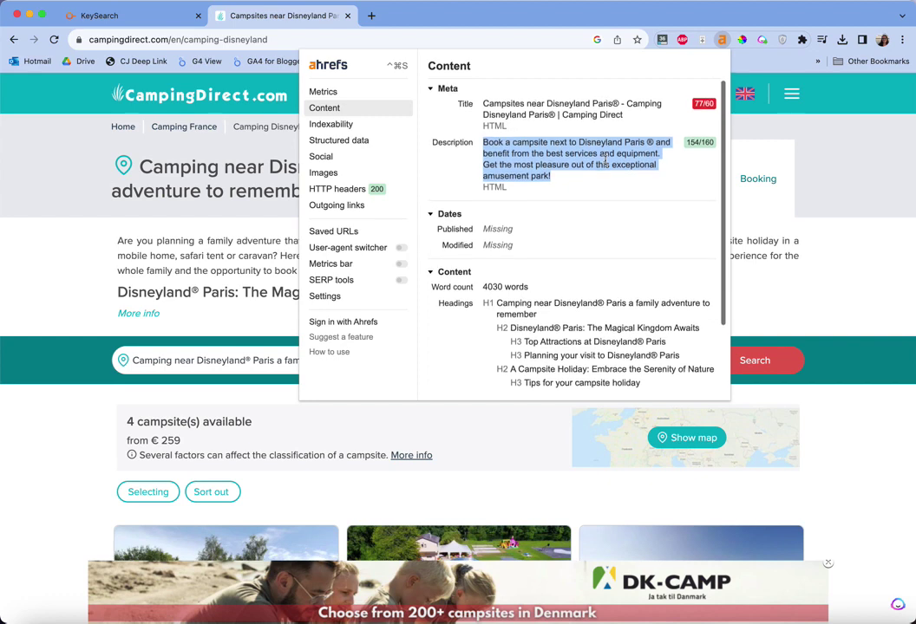
{"action": "right_click", "coordinate": [605, 162]}
{"action": "left_click", "coordinate": [583, 164]}
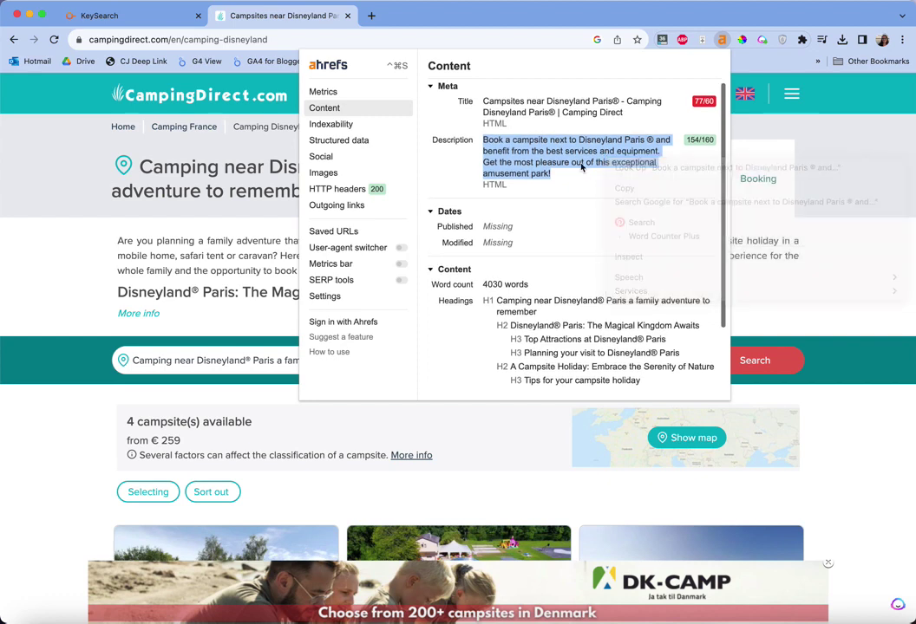
{"action": "scroll", "coordinate": [579, 167], "scroll_direction": "down", "scroll_amount": 2}
{"action": "left_click", "coordinate": [505, 203]}
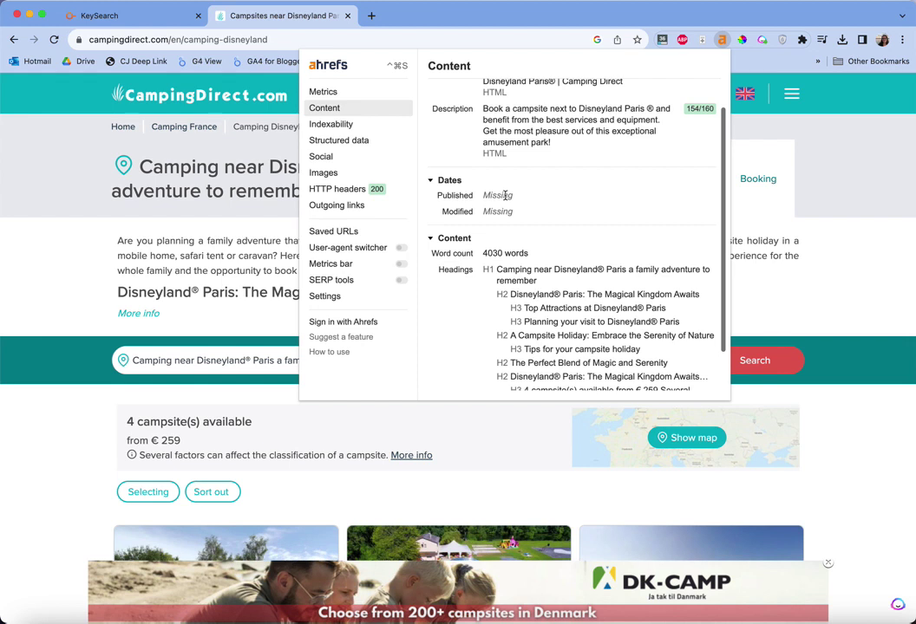
{"action": "scroll", "coordinate": [495, 205], "scroll_direction": "down", "scroll_amount": 2}
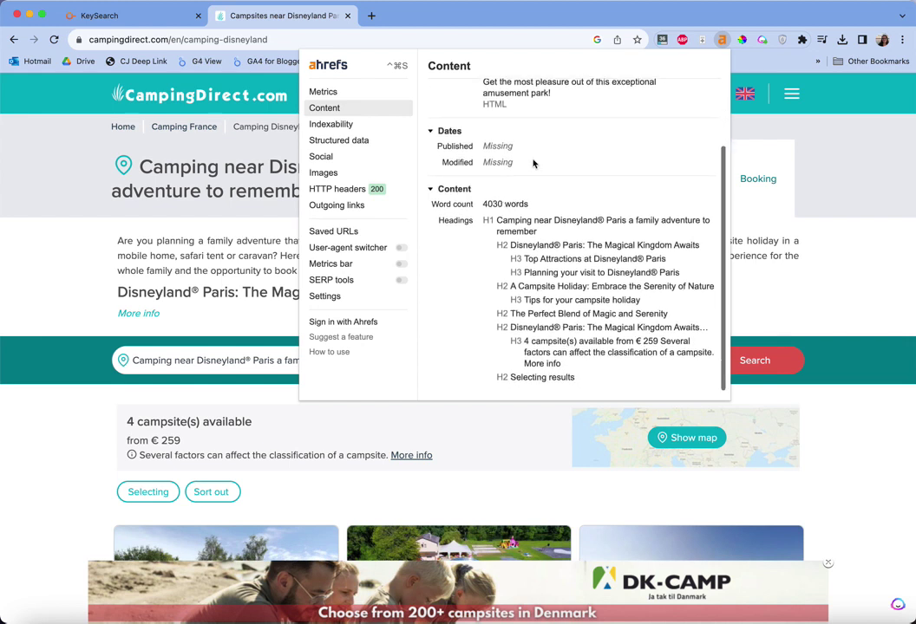
{"action": "left_click_drag", "start_coordinate": [483, 203], "coordinate": [543, 205]}
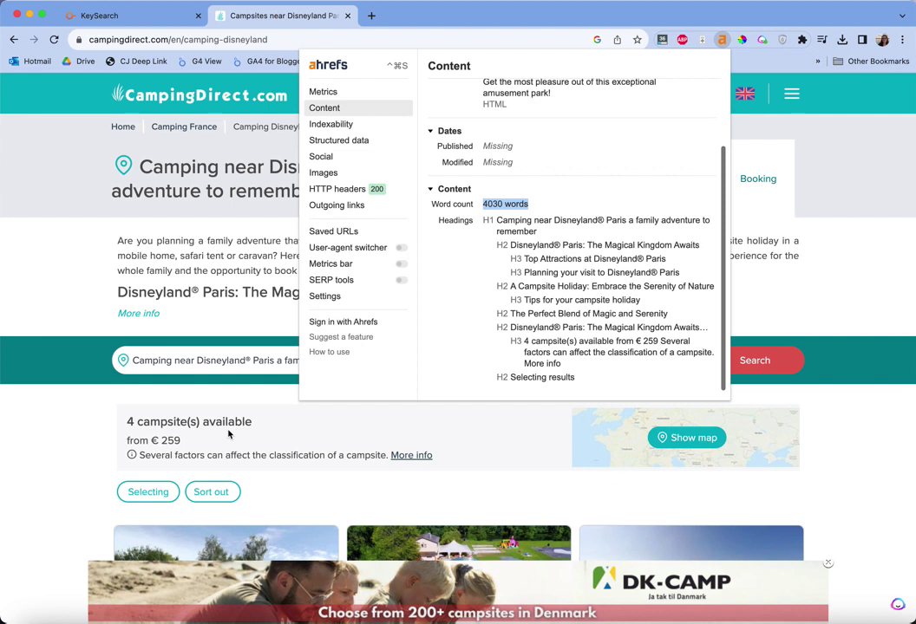
{"action": "left_click", "coordinate": [540, 187]}
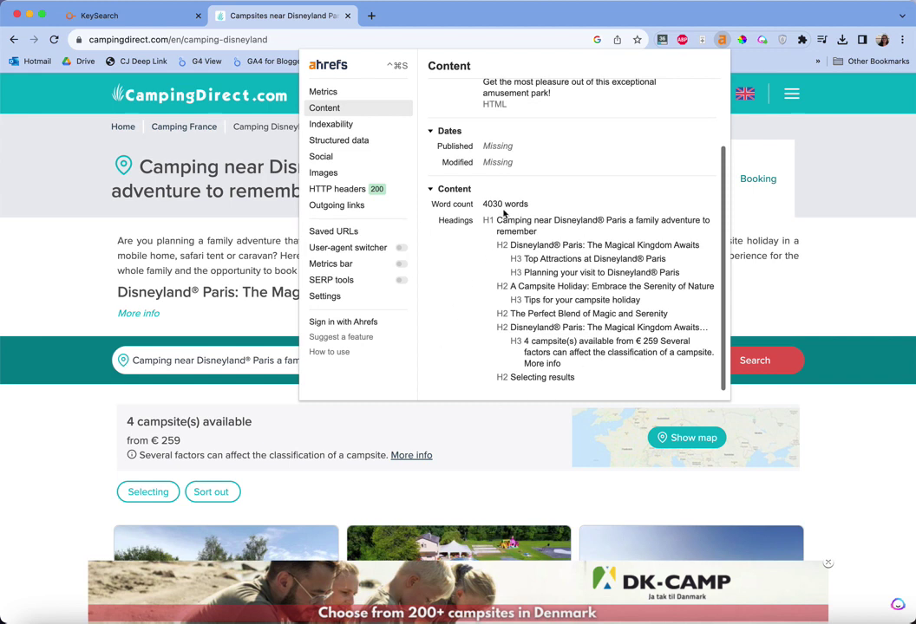
{"action": "left_click_drag", "start_coordinate": [482, 220], "coordinate": [497, 220]}
{"action": "left_click", "coordinate": [497, 220]}
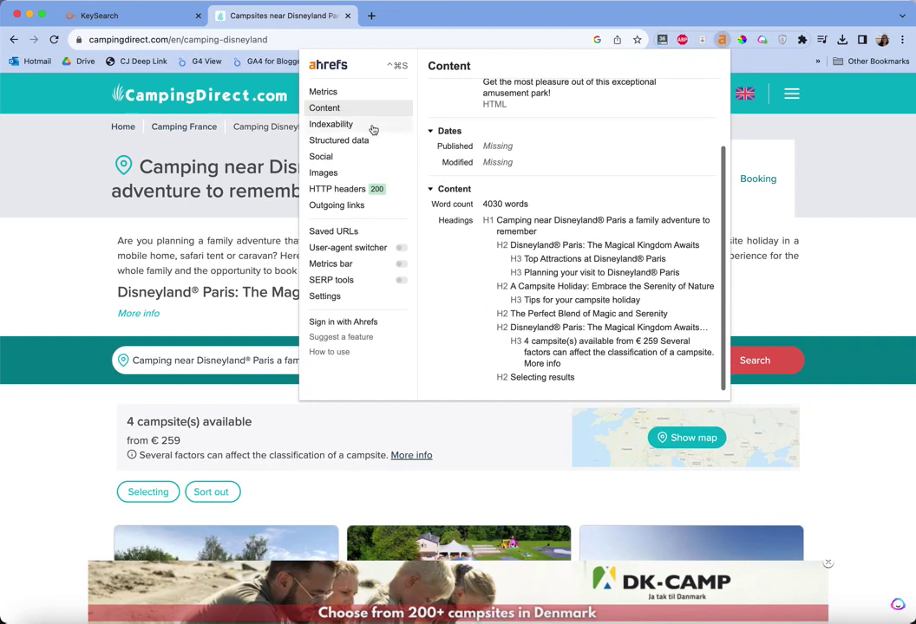
{"action": "left_click_drag", "start_coordinate": [469, 160], "coordinate": [518, 165]}
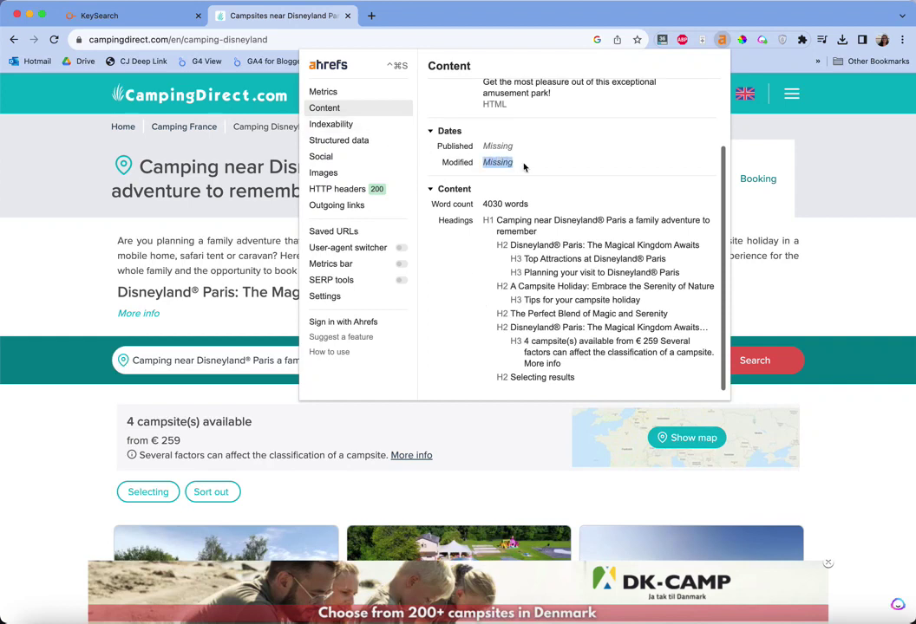
{"action": "left_click", "coordinate": [523, 167]}
Step: Open the Indexability report and review its canonical, robots, sitemap and hreflang entries
{"action": "left_click", "coordinate": [362, 129]}
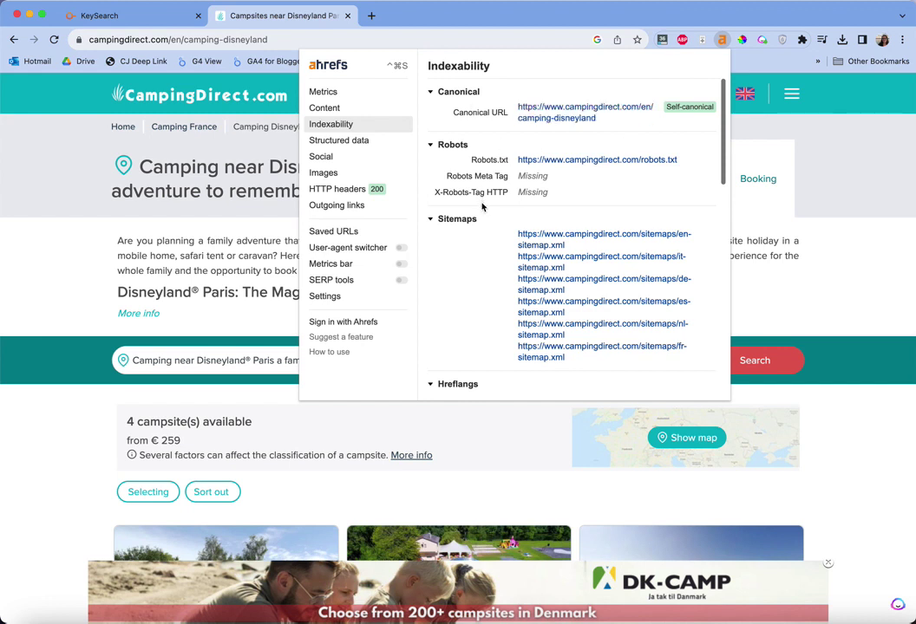
{"action": "scroll", "coordinate": [507, 191], "scroll_direction": "down", "scroll_amount": 1}
{"action": "scroll", "coordinate": [507, 191], "scroll_direction": "down", "scroll_amount": 2}
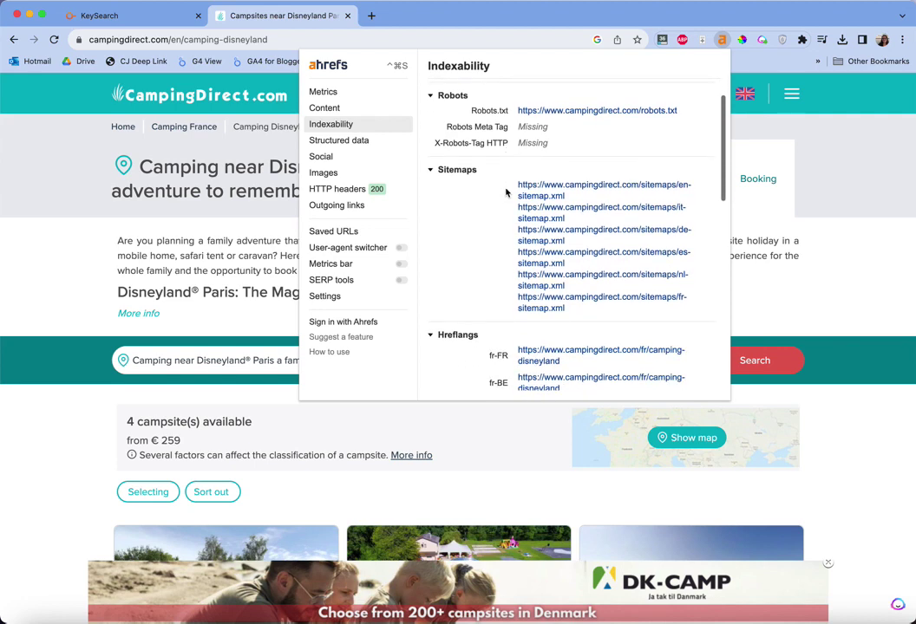
{"action": "scroll", "coordinate": [506, 190], "scroll_direction": "down", "scroll_amount": 3}
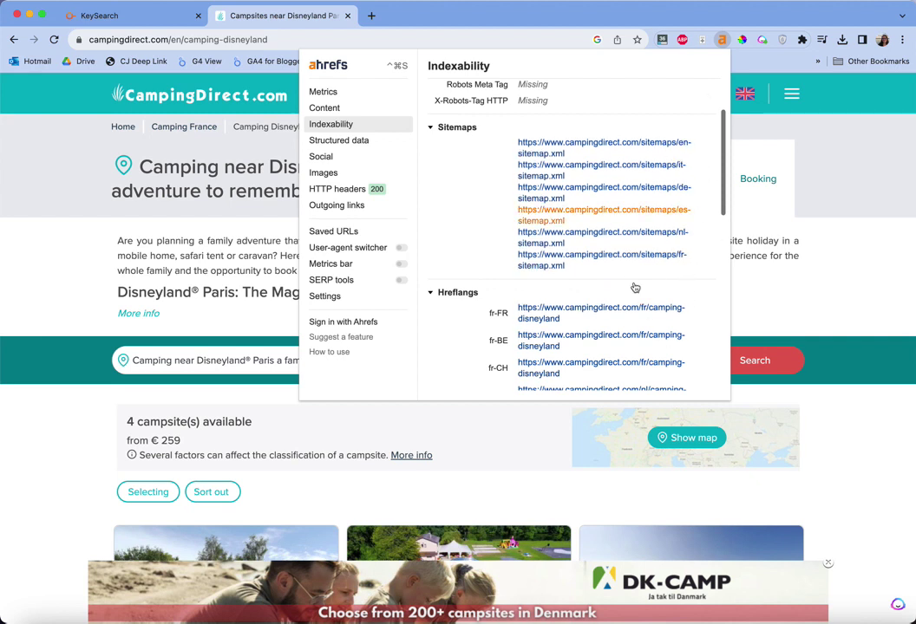
{"action": "scroll", "coordinate": [687, 218], "scroll_direction": "down", "scroll_amount": 2}
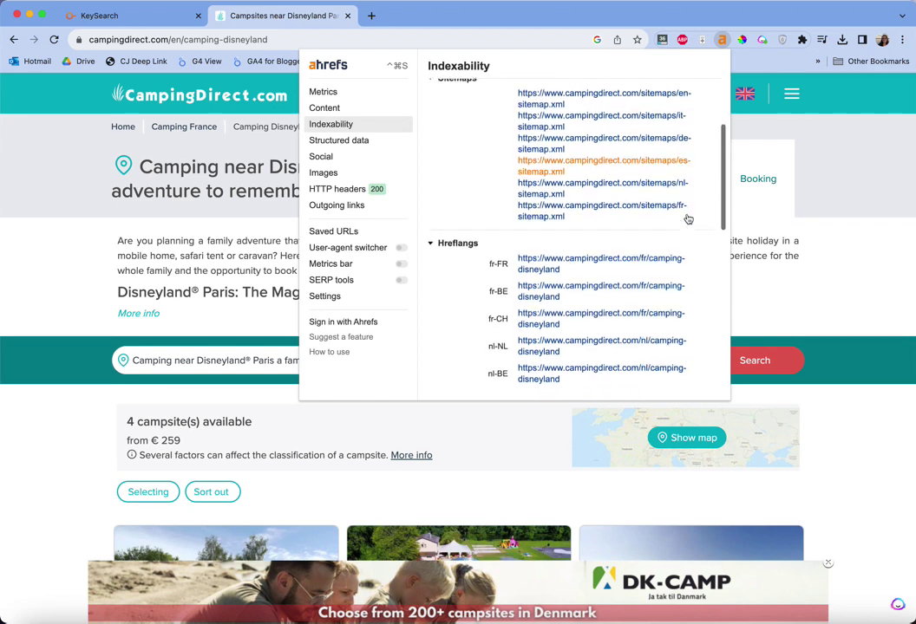
{"action": "scroll", "coordinate": [687, 217], "scroll_direction": "down", "scroll_amount": 3}
{"action": "scroll", "coordinate": [489, 169], "scroll_direction": "down", "scroll_amount": 10}
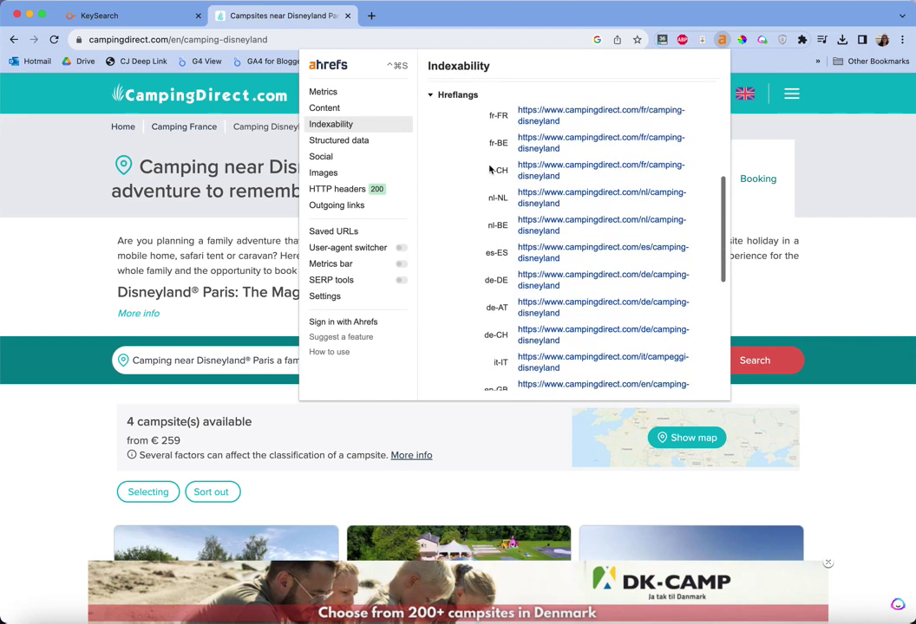
{"action": "scroll", "coordinate": [489, 169], "scroll_direction": "up", "scroll_amount": 10}
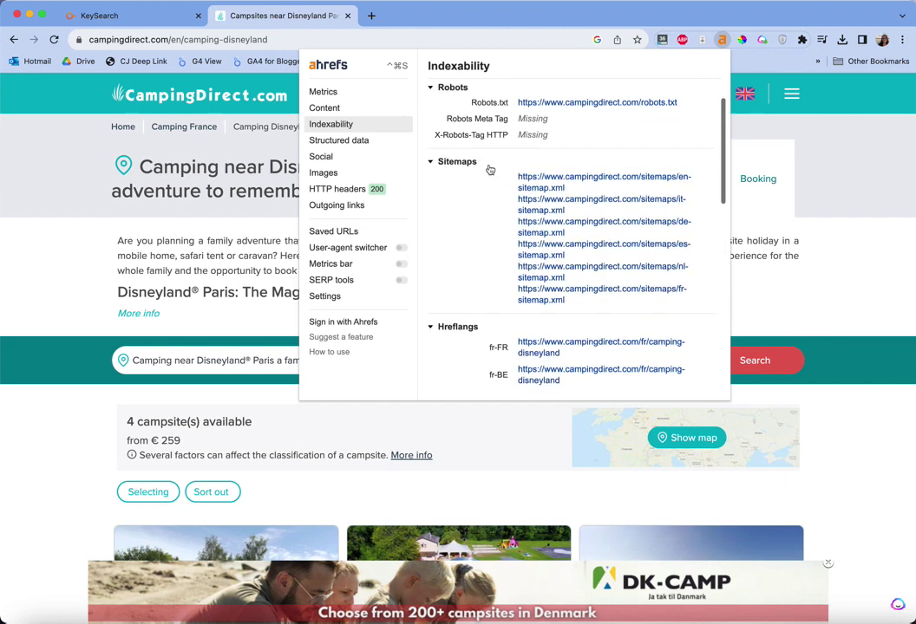
{"action": "scroll", "coordinate": [476, 173], "scroll_direction": "up", "scroll_amount": 2}
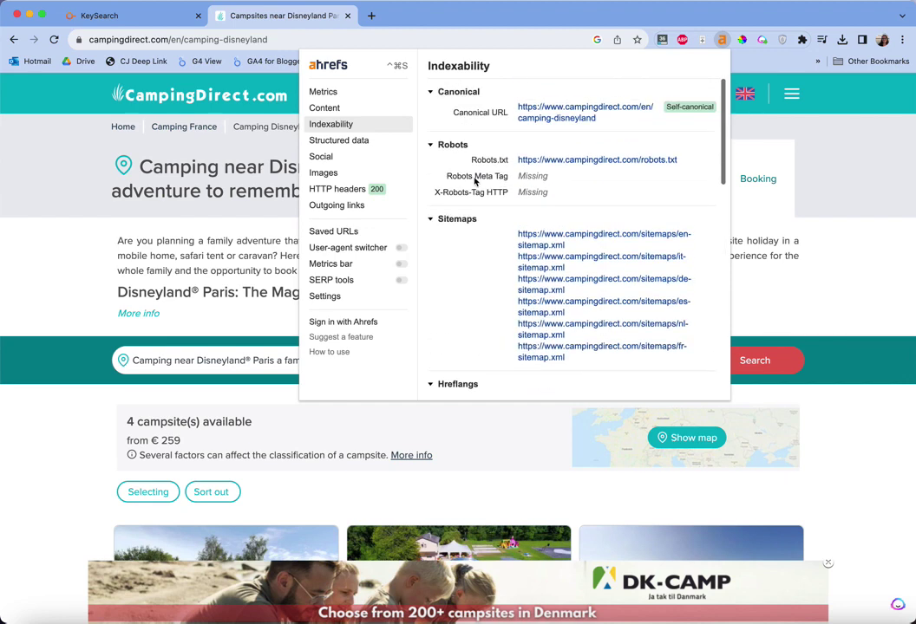
Step: Inspect the ItemList and first LodgingBusiness JSON-LD entries in Structured data, then collapse them
{"action": "left_click", "coordinate": [365, 141]}
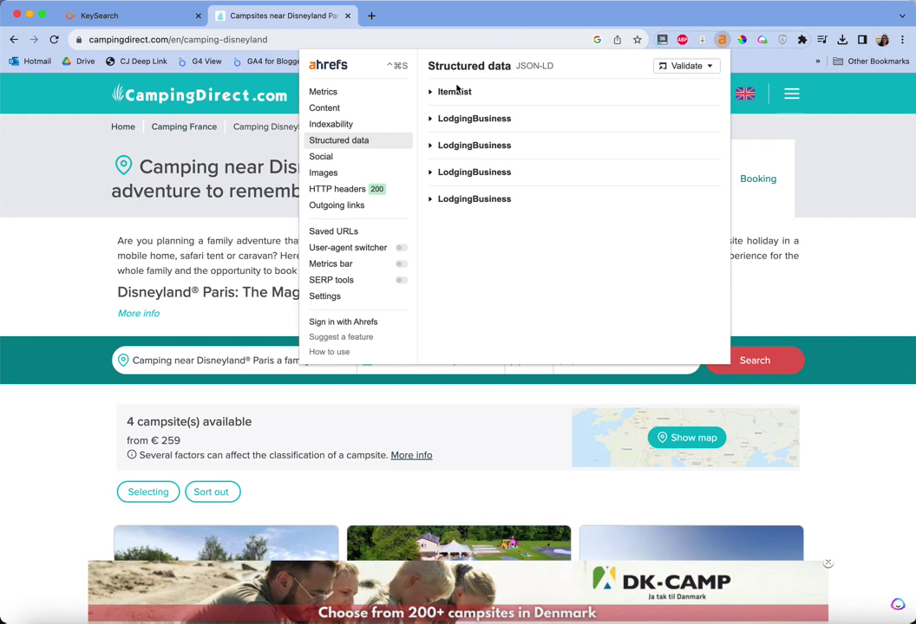
{"action": "left_click", "coordinate": [449, 93]}
{"action": "left_click", "coordinate": [449, 94]}
{"action": "left_click", "coordinate": [449, 120]}
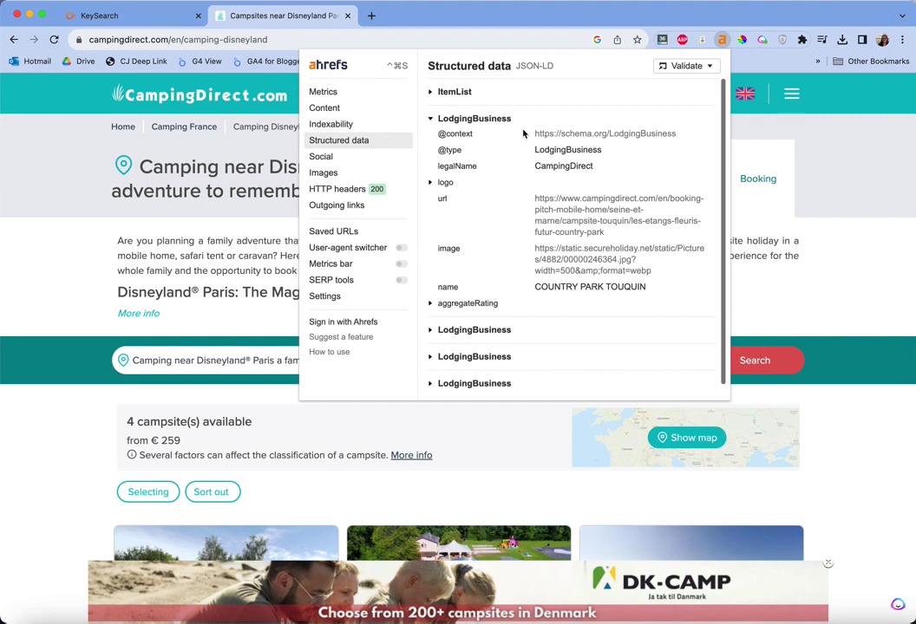
{"action": "left_click_drag", "start_coordinate": [533, 134], "coordinate": [689, 135]}
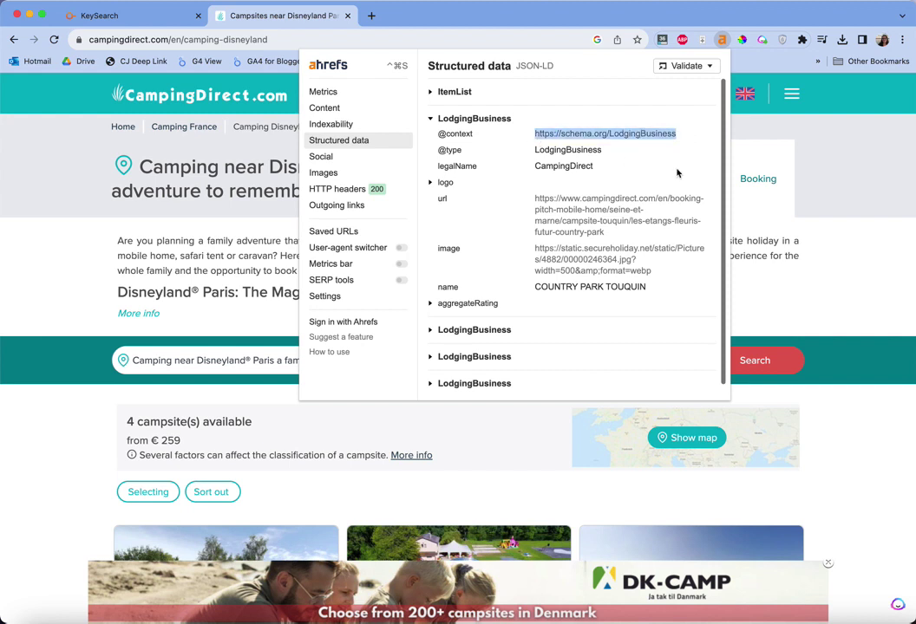
{"action": "left_click", "coordinate": [477, 119]}
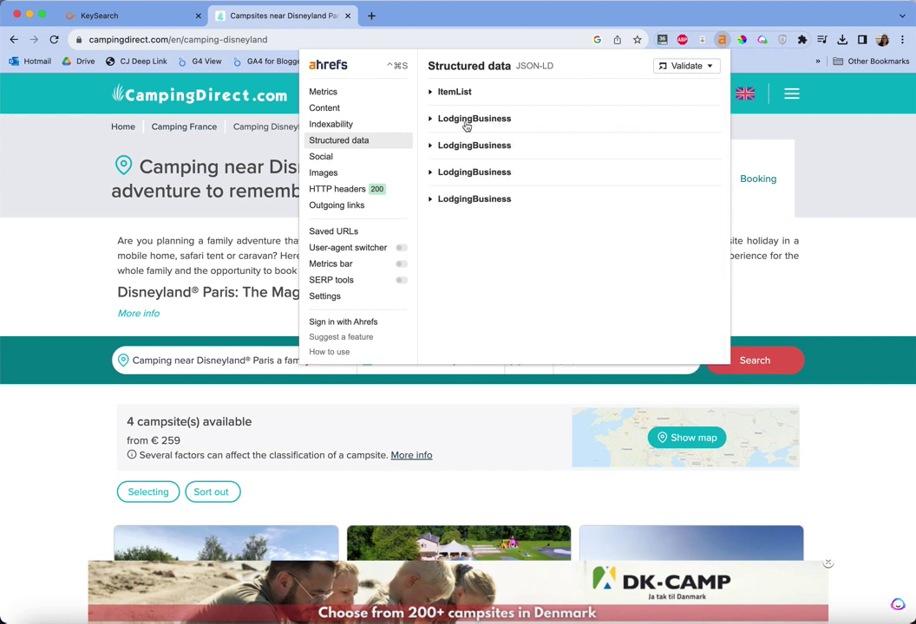
Step: Review the page's Open Graph and Twitter card tags in the Social report
{"action": "left_click", "coordinate": [356, 159]}
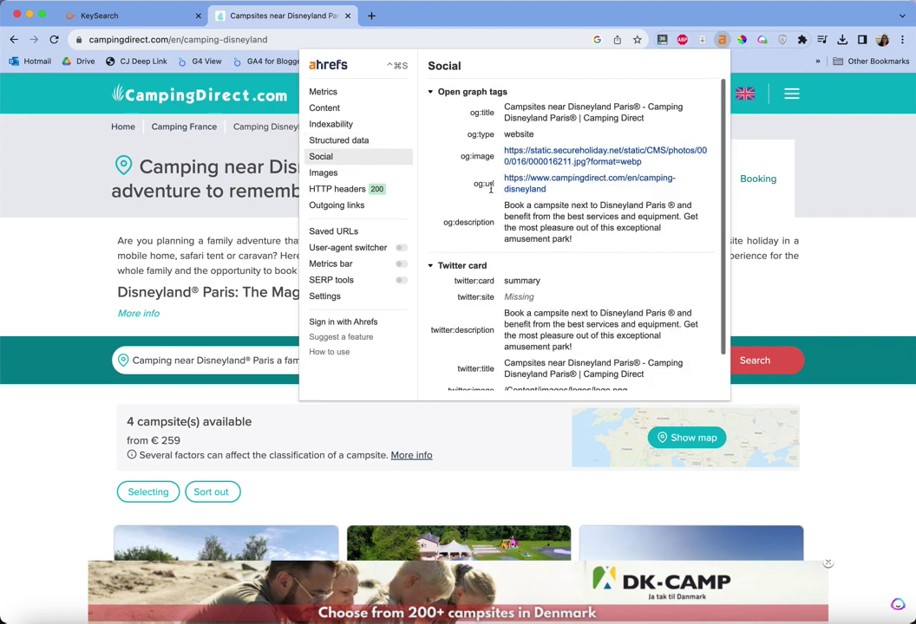
{"action": "scroll", "coordinate": [561, 202], "scroll_direction": "down", "scroll_amount": 2}
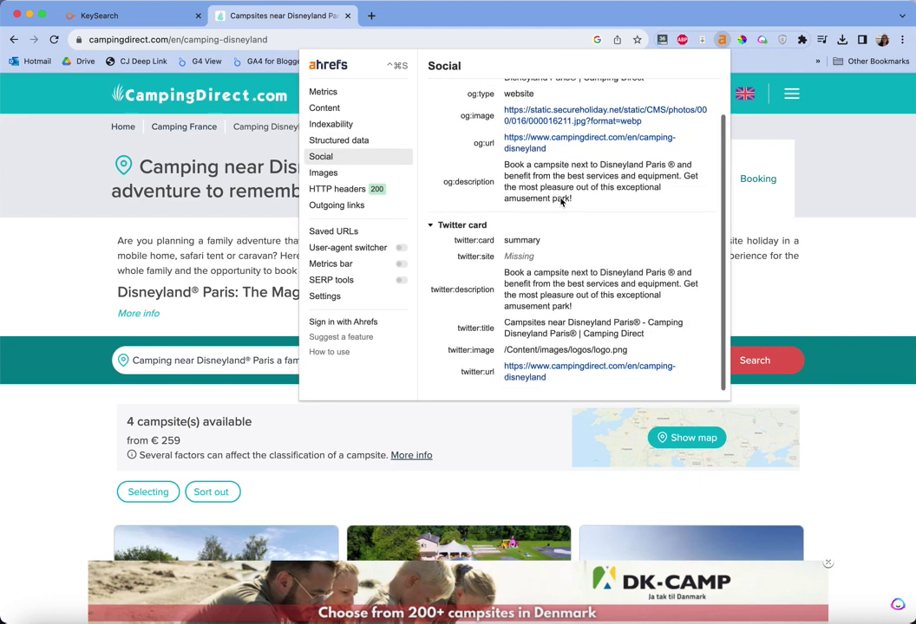
{"action": "scroll", "coordinate": [561, 202], "scroll_direction": "up", "scroll_amount": 2}
{"action": "scroll", "coordinate": [561, 202], "scroll_direction": "down", "scroll_amount": 2}
{"action": "scroll", "coordinate": [550, 295], "scroll_direction": "up", "scroll_amount": 2}
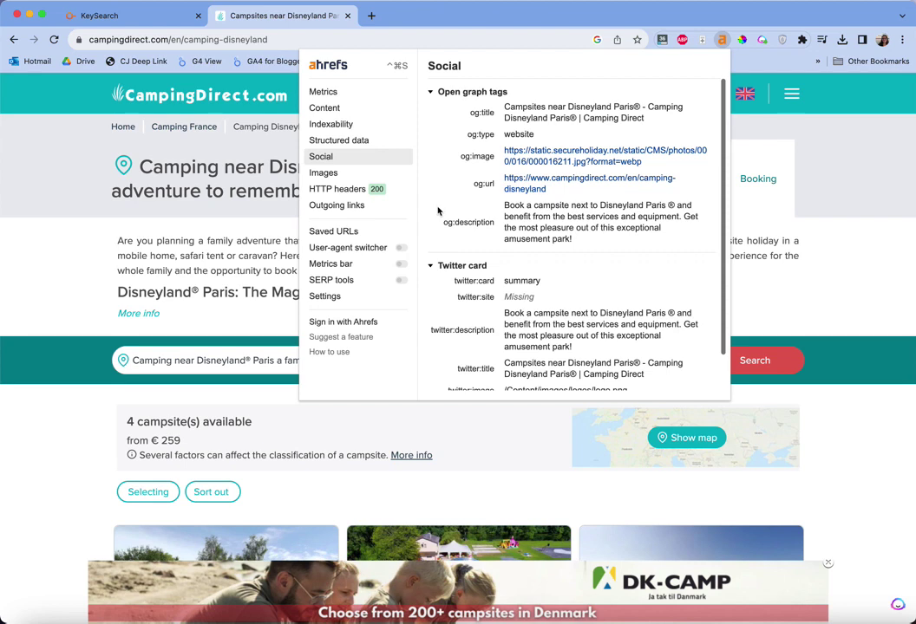
{"action": "scroll", "coordinate": [439, 209], "scroll_direction": "down", "scroll_amount": 3}
{"action": "scroll", "coordinate": [439, 231], "scroll_direction": "up", "scroll_amount": 2}
{"action": "left_click", "coordinate": [359, 174]}
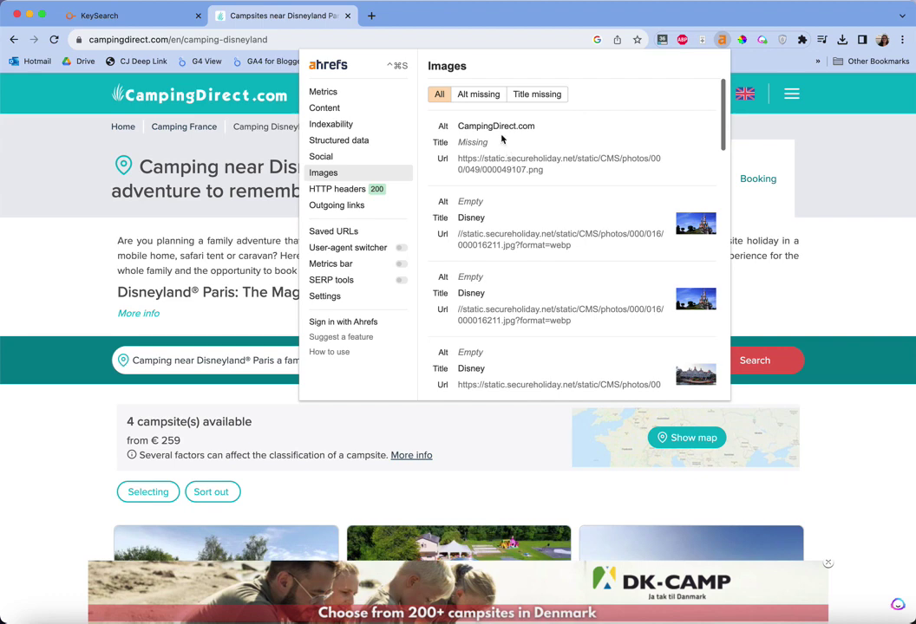
Step: Scroll through every listed image with its alt text, title and URL
{"action": "scroll", "coordinate": [501, 139], "scroll_direction": "down", "scroll_amount": 10}
{"action": "scroll", "coordinate": [501, 138], "scroll_direction": "down", "scroll_amount": 10}
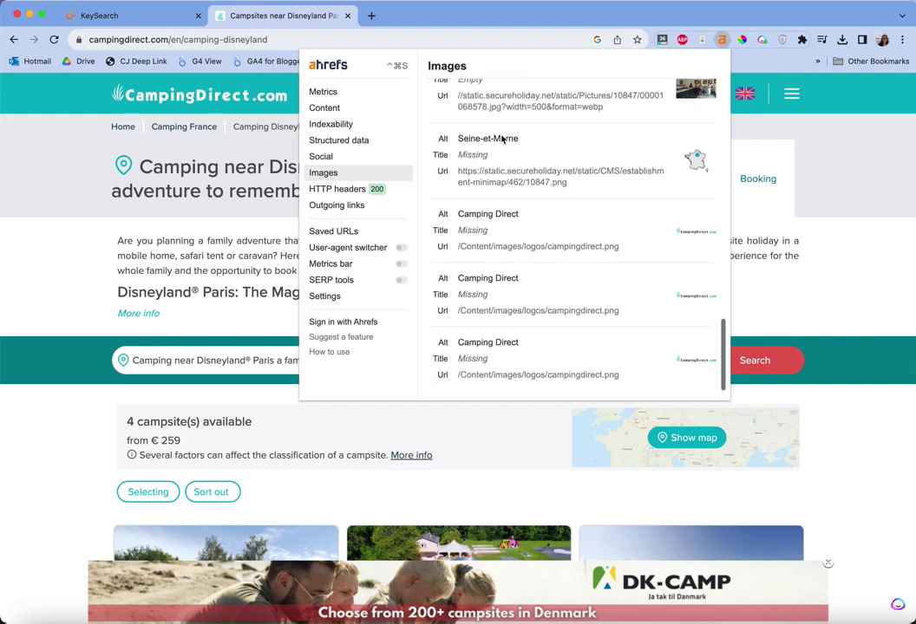
{"action": "scroll", "coordinate": [505, 164], "scroll_direction": "up", "scroll_amount": 5}
{"action": "scroll", "coordinate": [509, 200], "scroll_direction": "down", "scroll_amount": 5}
{"action": "scroll", "coordinate": [509, 199], "scroll_direction": "up", "scroll_amount": 15}
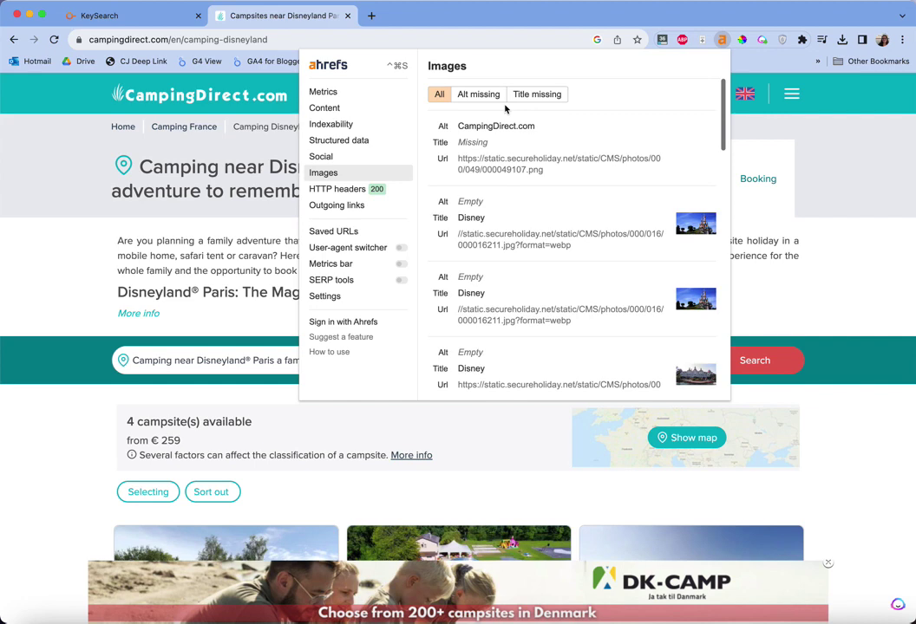
Step: Filter the image list to images missing alt text
{"action": "left_click", "coordinate": [478, 99]}
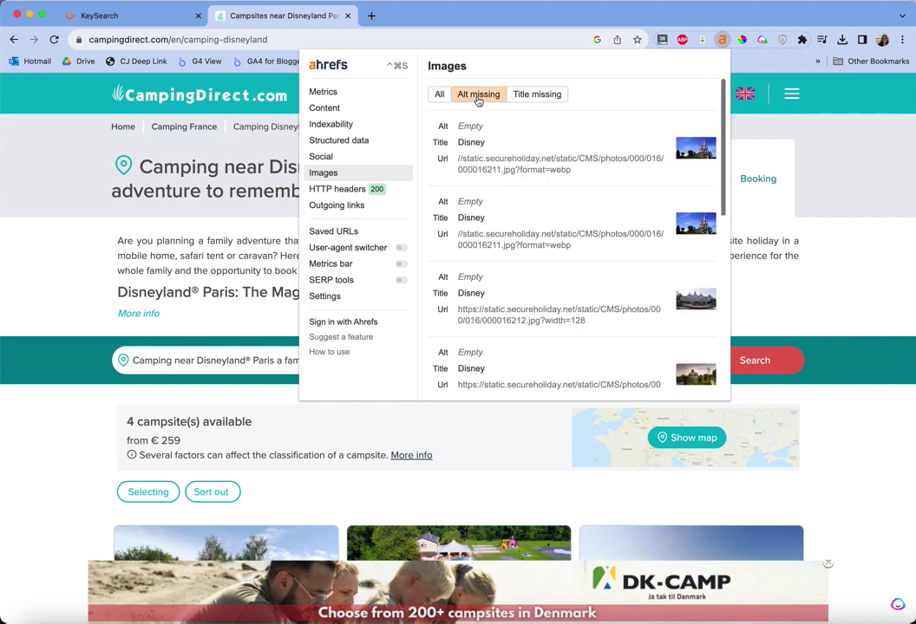
{"action": "scroll", "coordinate": [485, 156], "scroll_direction": "down", "scroll_amount": 10}
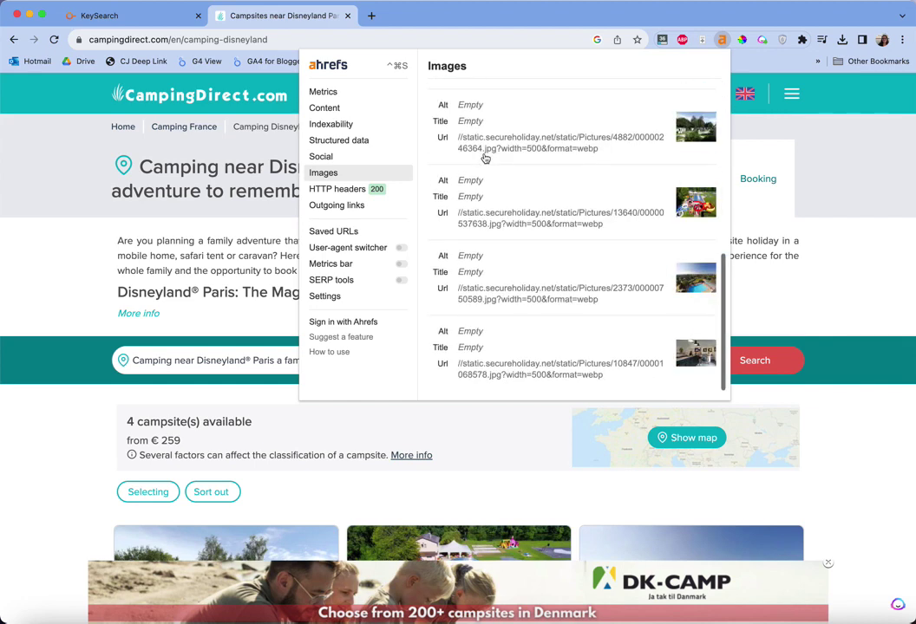
{"action": "scroll", "coordinate": [485, 158], "scroll_direction": "up", "scroll_amount": 10}
{"action": "scroll", "coordinate": [485, 158], "scroll_direction": "down", "scroll_amount": 10}
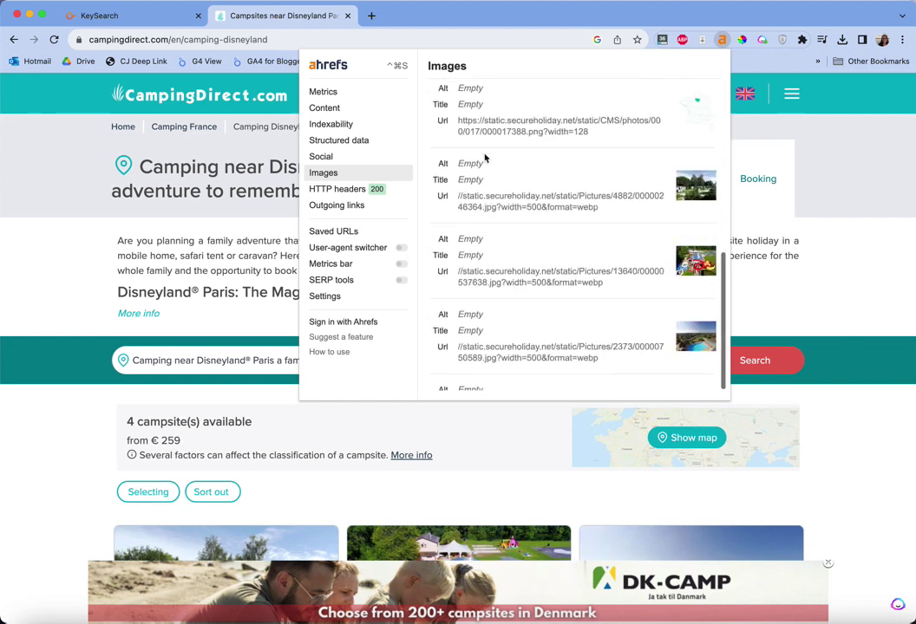
{"action": "scroll", "coordinate": [485, 158], "scroll_direction": "up", "scroll_amount": 10}
Step: Check images missing titles, then view the HTTP response headers (200, Microsoft-IIS/10.0)
{"action": "left_click", "coordinate": [511, 99]}
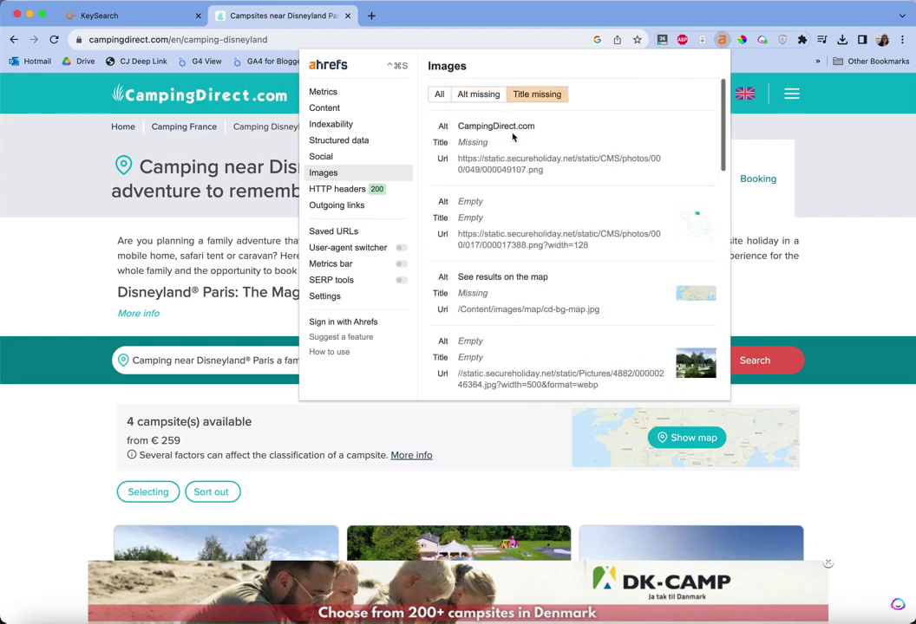
{"action": "scroll", "coordinate": [511, 136], "scroll_direction": "down", "scroll_amount": 10}
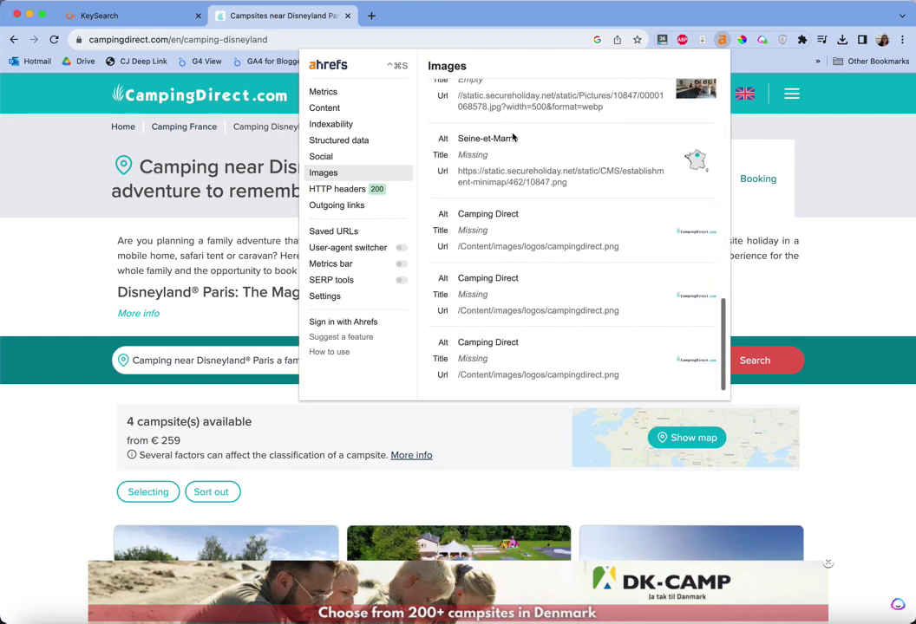
{"action": "scroll", "coordinate": [511, 137], "scroll_direction": "up", "scroll_amount": 10}
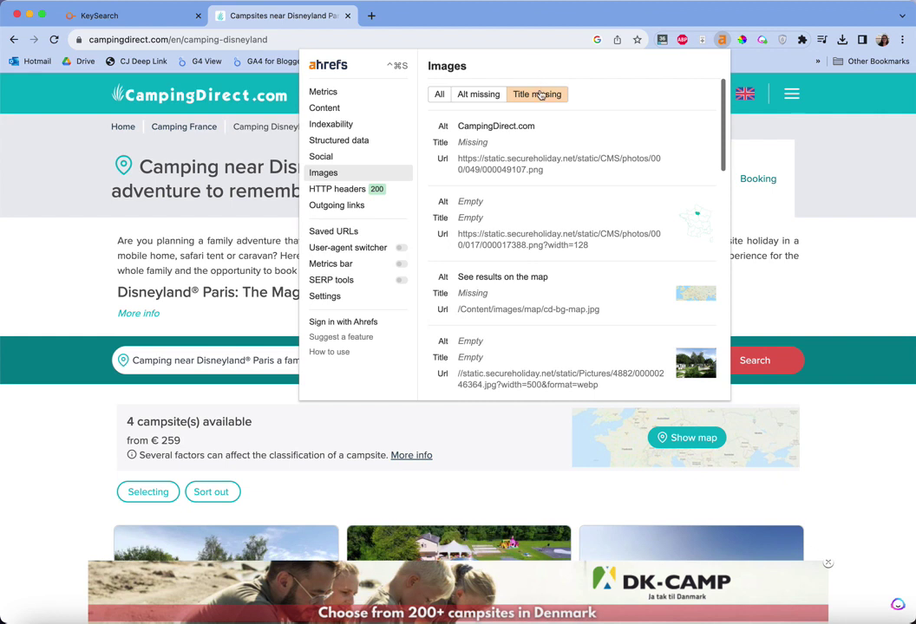
{"action": "left_click", "coordinate": [500, 95]}
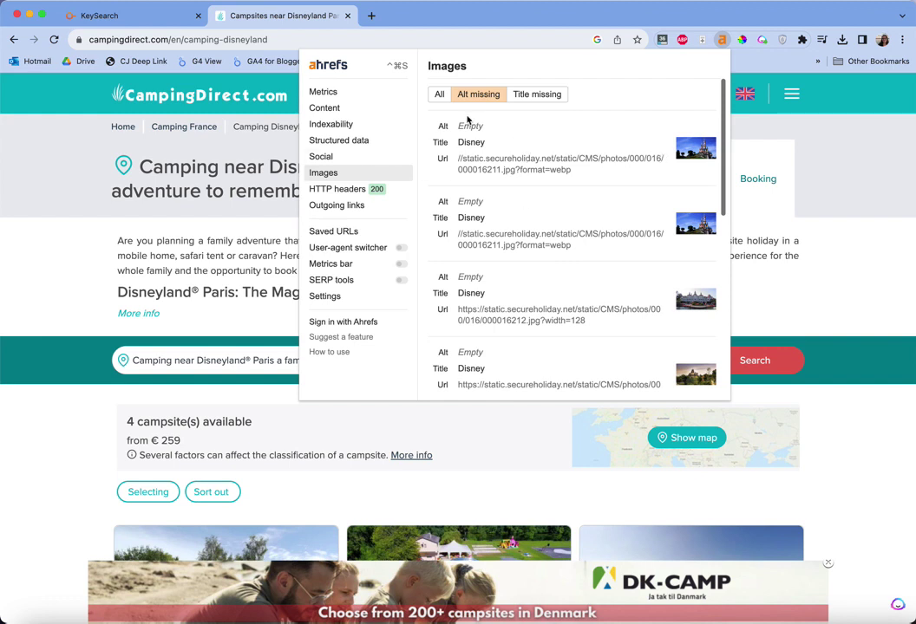
{"action": "left_click", "coordinate": [342, 194]}
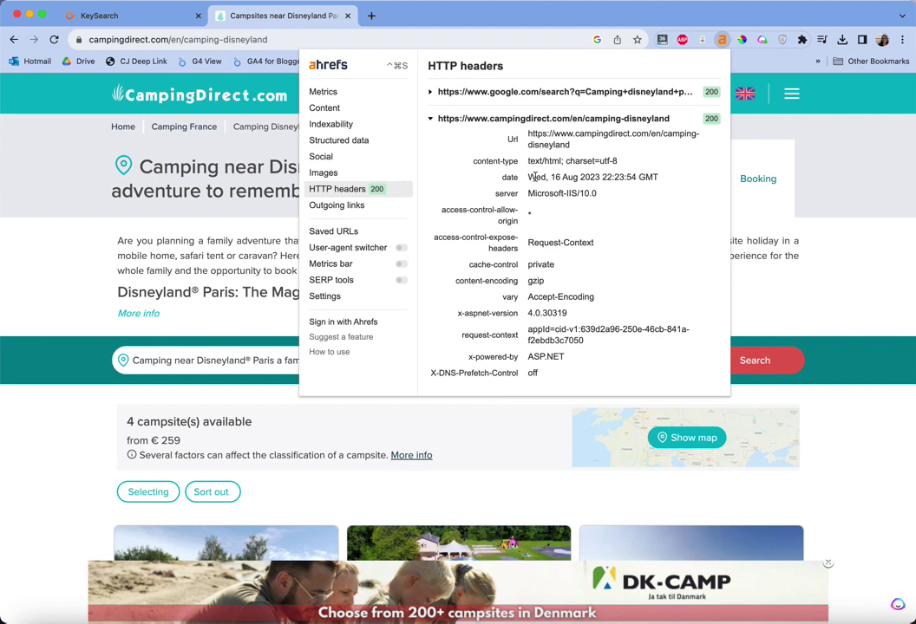
Step: Select the response date header value and list the page's 85 outgoing links
{"action": "left_click_drag", "start_coordinate": [527, 176], "coordinate": [664, 178]}
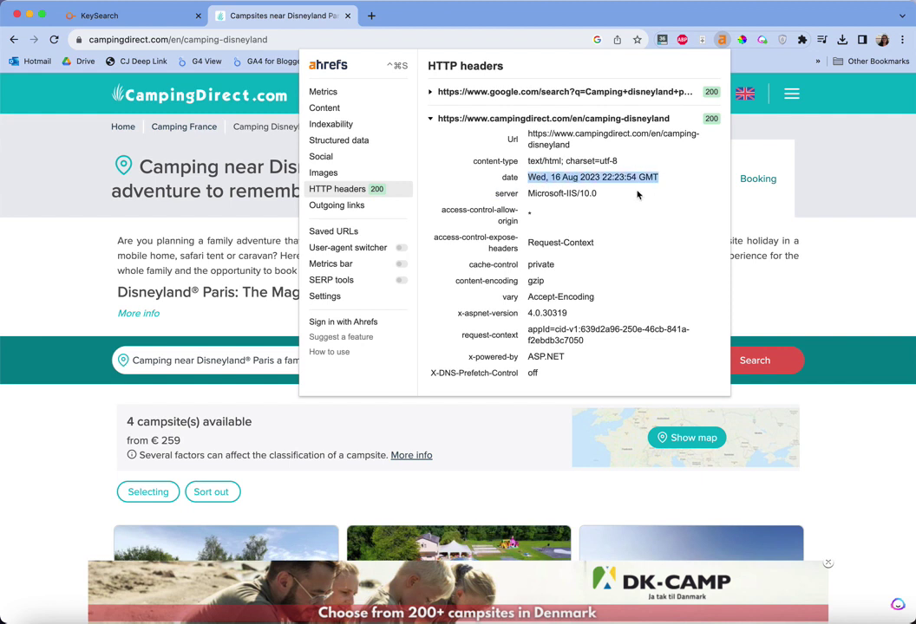
{"action": "left_click", "coordinate": [556, 270]}
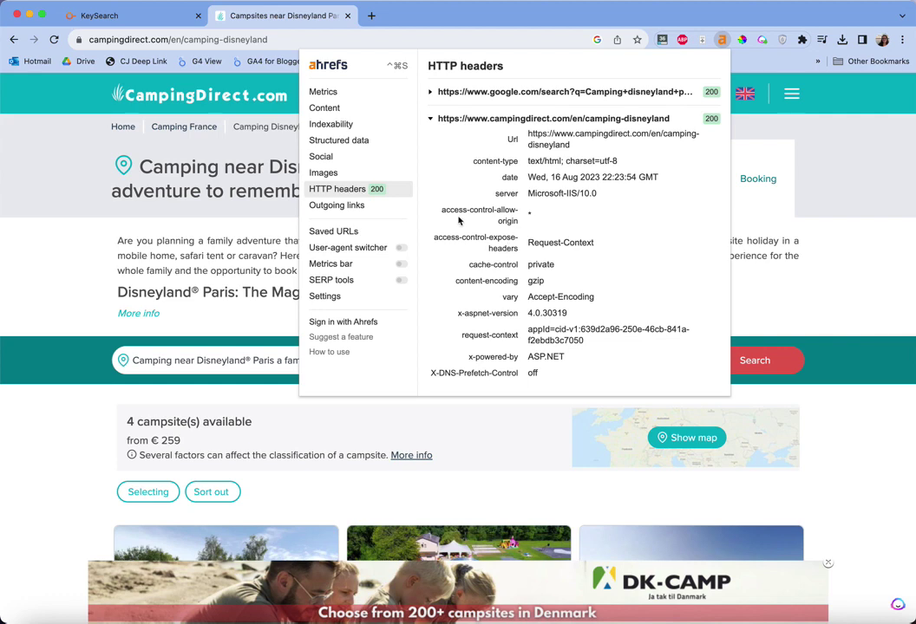
{"action": "left_click", "coordinate": [354, 208]}
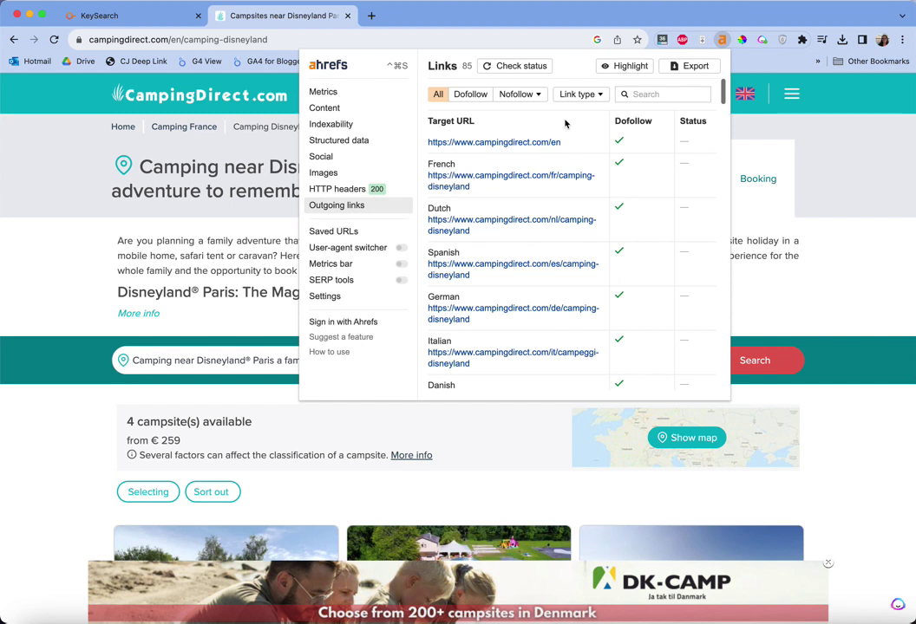
{"action": "left_click", "coordinate": [577, 95]}
{"action": "left_click", "coordinate": [579, 144]}
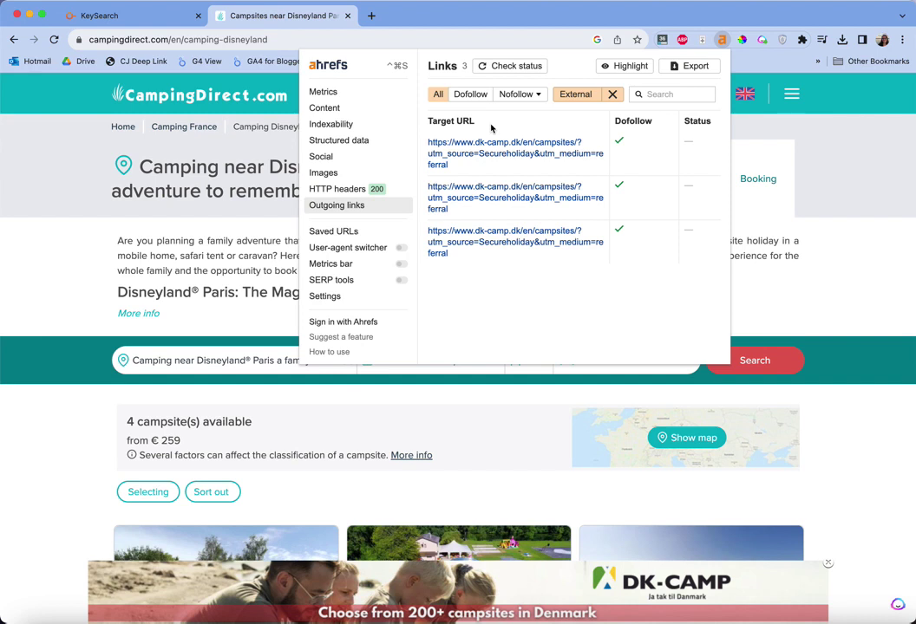
{"action": "left_click", "coordinate": [613, 94]}
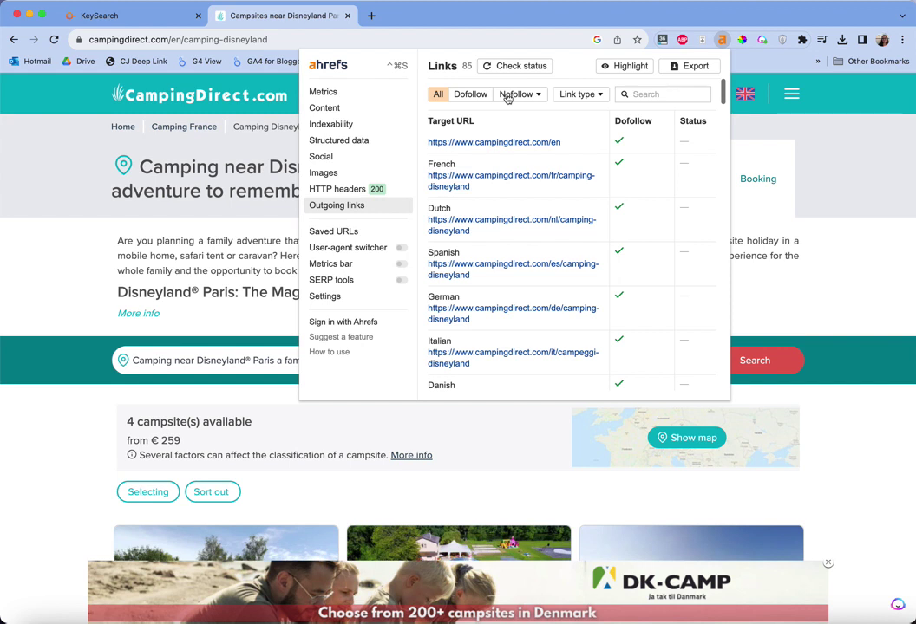
Step: Filter the outgoing links to the 82 internal ones and scroll through them
{"action": "left_click", "coordinate": [587, 93]}
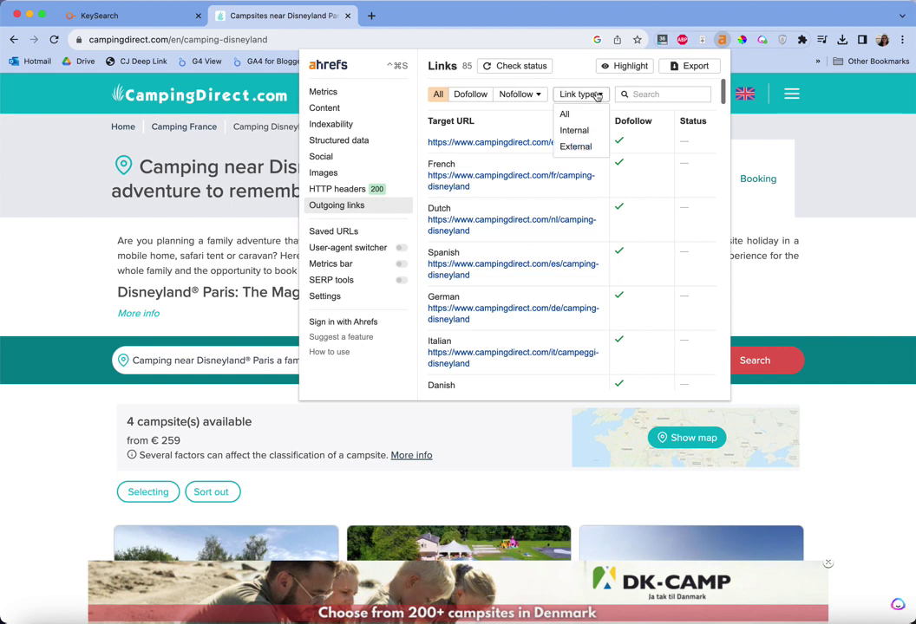
{"action": "left_click", "coordinate": [585, 136]}
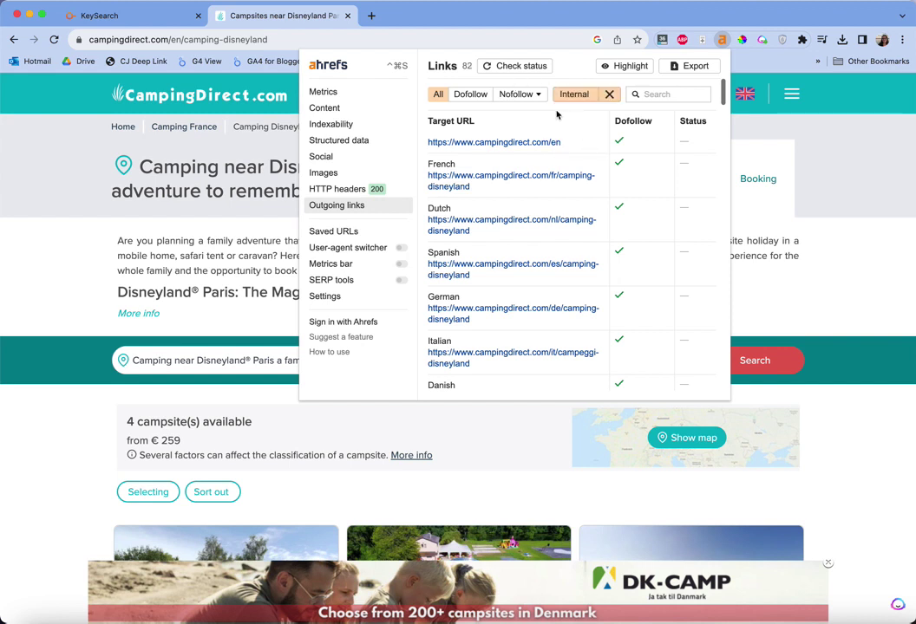
{"action": "scroll", "coordinate": [528, 130], "scroll_direction": "down", "scroll_amount": 5}
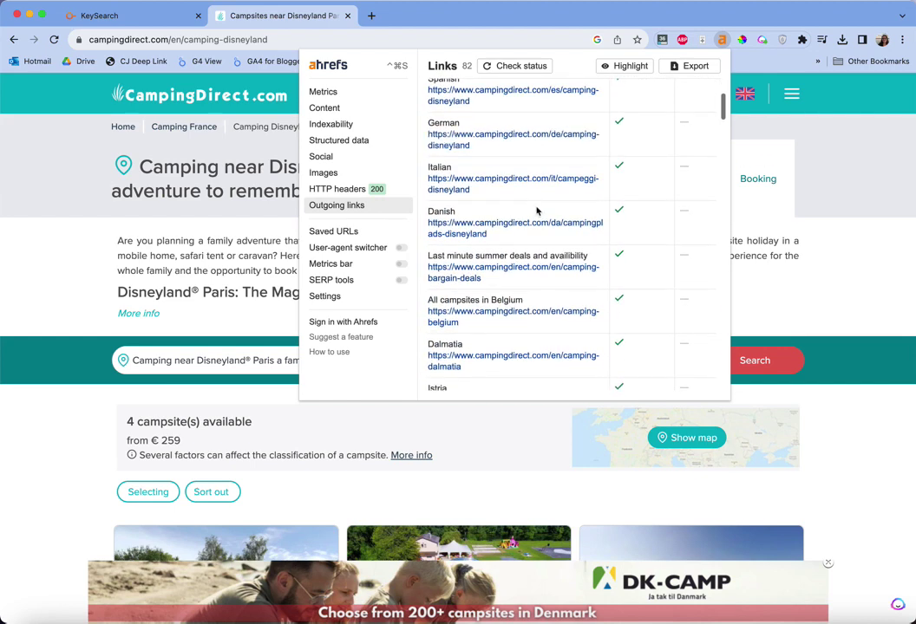
{"action": "scroll", "coordinate": [548, 186], "scroll_direction": "down", "scroll_amount": 5}
{"action": "scroll", "coordinate": [548, 185], "scroll_direction": "down", "scroll_amount": 15}
{"action": "scroll", "coordinate": [548, 184], "scroll_direction": "down", "scroll_amount": 6}
{"action": "scroll", "coordinate": [503, 184], "scroll_direction": "down", "scroll_amount": 2}
{"action": "left_click_drag", "start_coordinate": [426, 167], "coordinate": [539, 171]}
{"action": "left_click", "coordinate": [536, 171]}
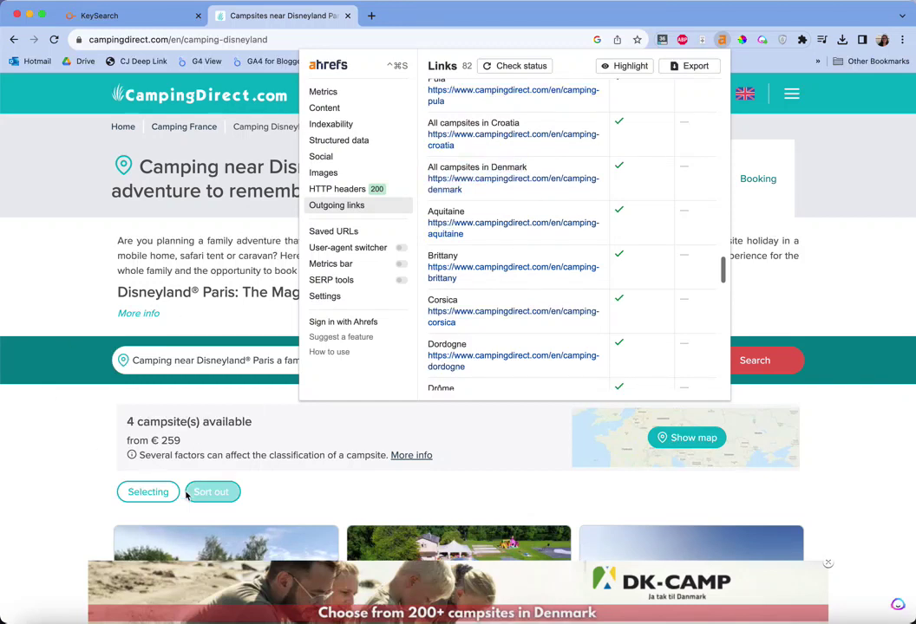
Step: Finish reviewing the internal links list and highlight internal links on the page
{"action": "scroll", "coordinate": [211, 345], "scroll_direction": "down", "scroll_amount": 5}
{"action": "scroll", "coordinate": [211, 345], "scroll_direction": "down", "scroll_amount": 3}
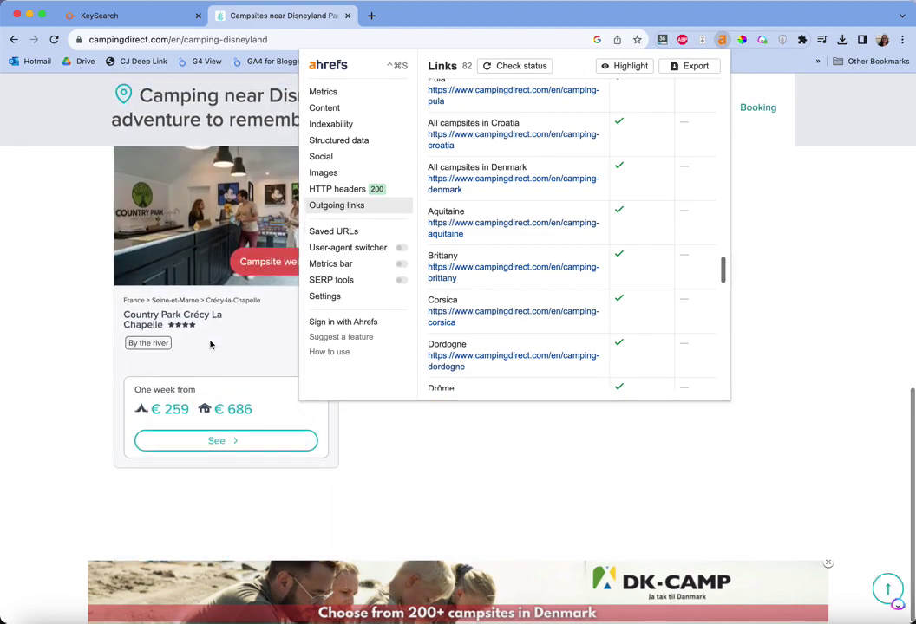
{"action": "scroll", "coordinate": [211, 345], "scroll_direction": "up", "scroll_amount": 10}
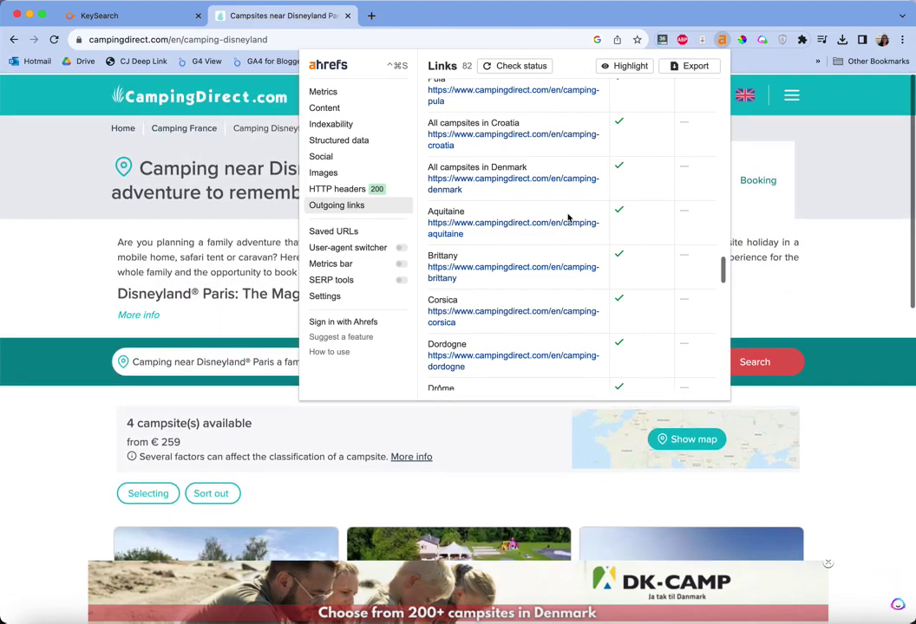
{"action": "scroll", "coordinate": [568, 216], "scroll_direction": "down", "scroll_amount": 6}
{"action": "scroll", "coordinate": [568, 218], "scroll_direction": "down", "scroll_amount": 10}
{"action": "scroll", "coordinate": [568, 217], "scroll_direction": "up", "scroll_amount": 15}
{"action": "scroll", "coordinate": [568, 218], "scroll_direction": "up", "scroll_amount": 5}
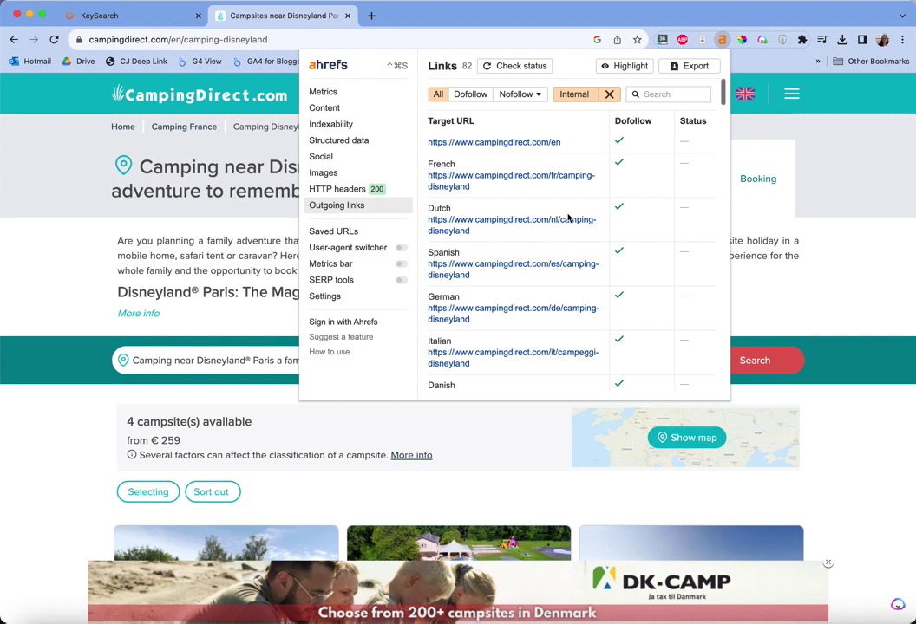
{"action": "left_click", "coordinate": [624, 66]}
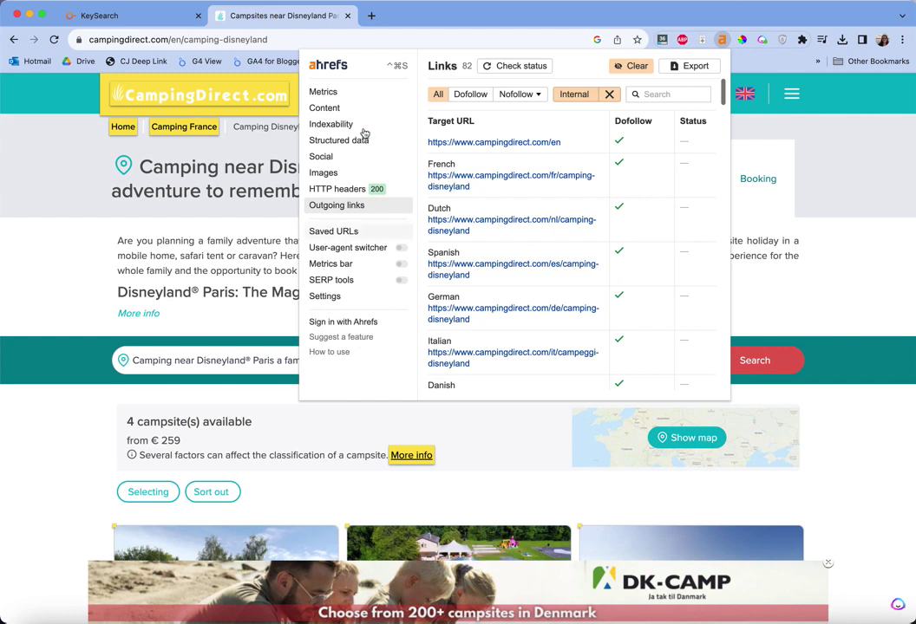
Step: Open the Metrics report for the campsite page in the Ahrefs toolbar
{"action": "left_click", "coordinate": [342, 93]}
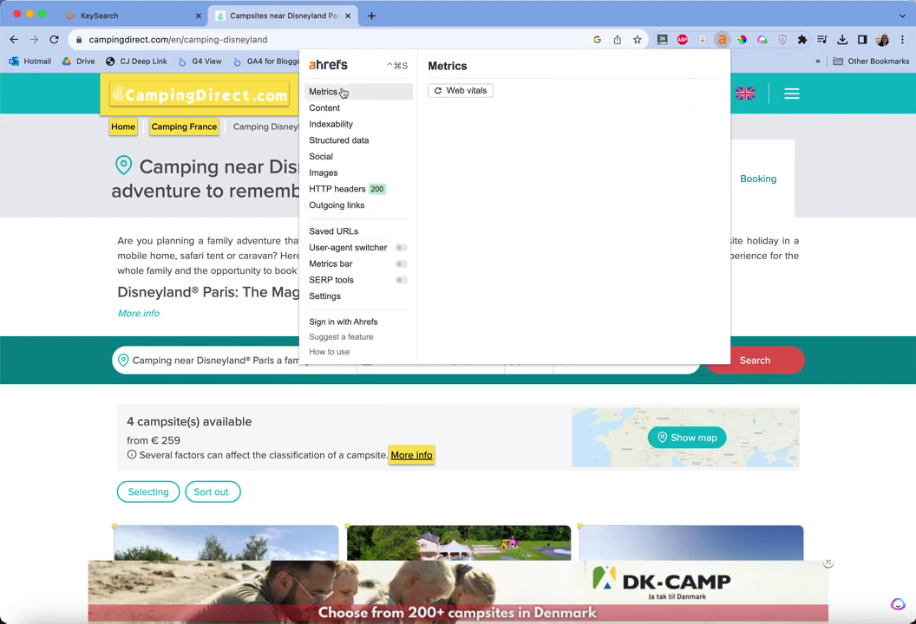
Step: Show the Content report with 77/60 title, 154/160 description and 4030-word heading outline
{"action": "left_click", "coordinate": [371, 115]}
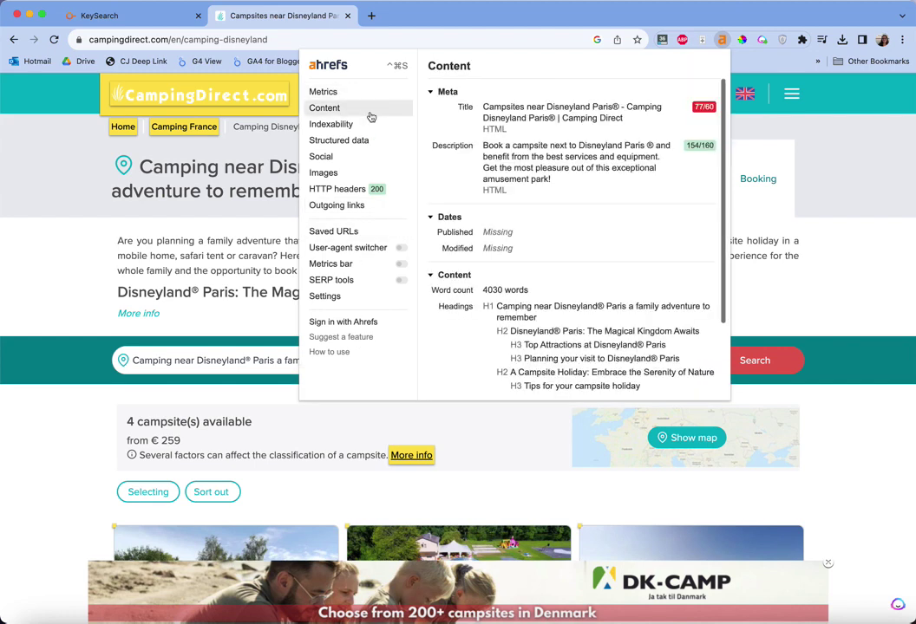